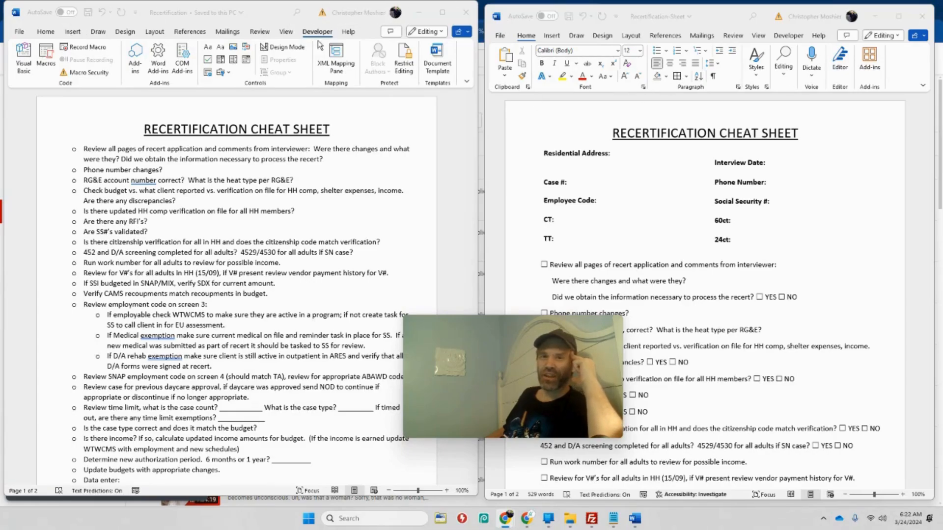
Check in Word's ribbon customization options that the Developer tab is enabled, and accept the options
click(23, 31)
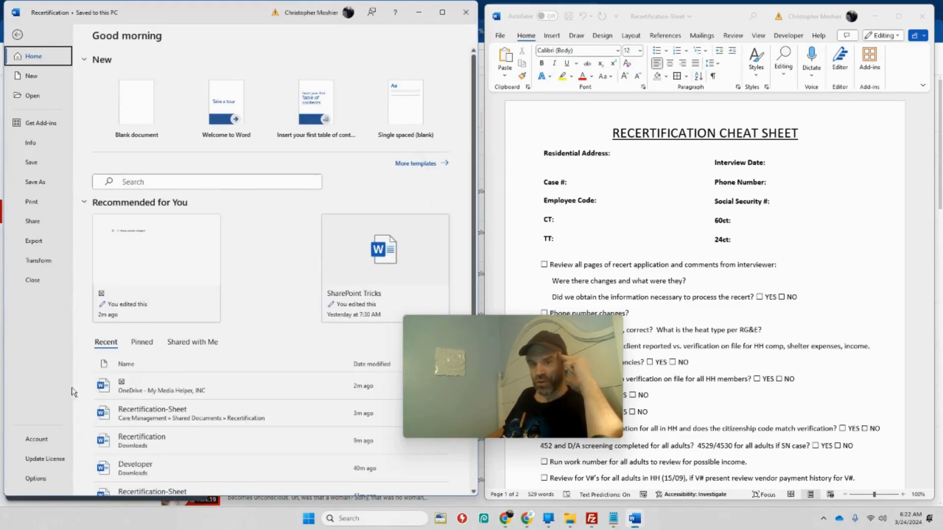
click(49, 479)
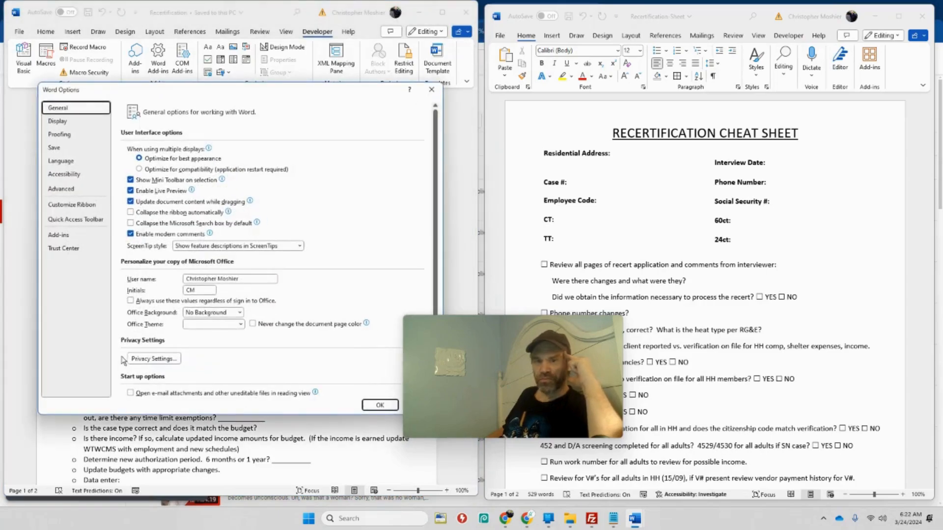
click(87, 206)
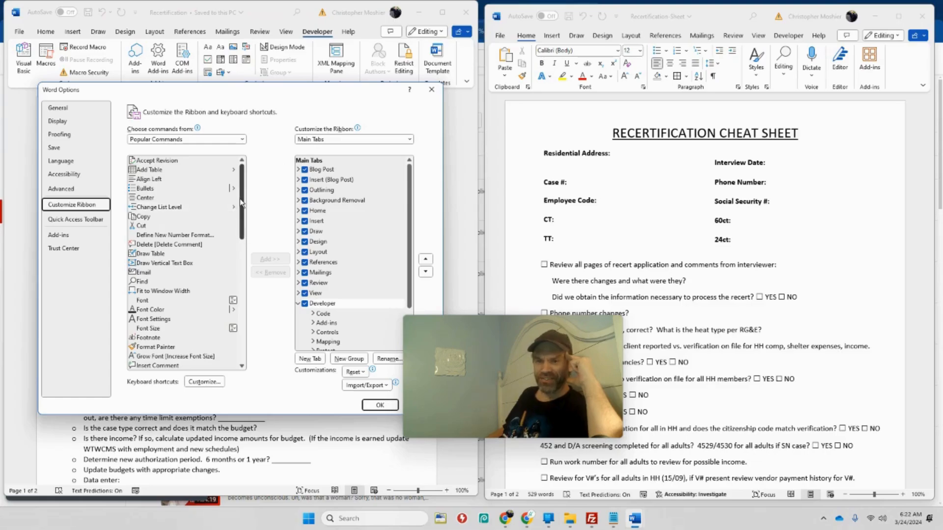
mouse_move(240, 201)
mouse_down()
mouse_move(248, 342)
mouse_move(243, 196)
mouse_up()
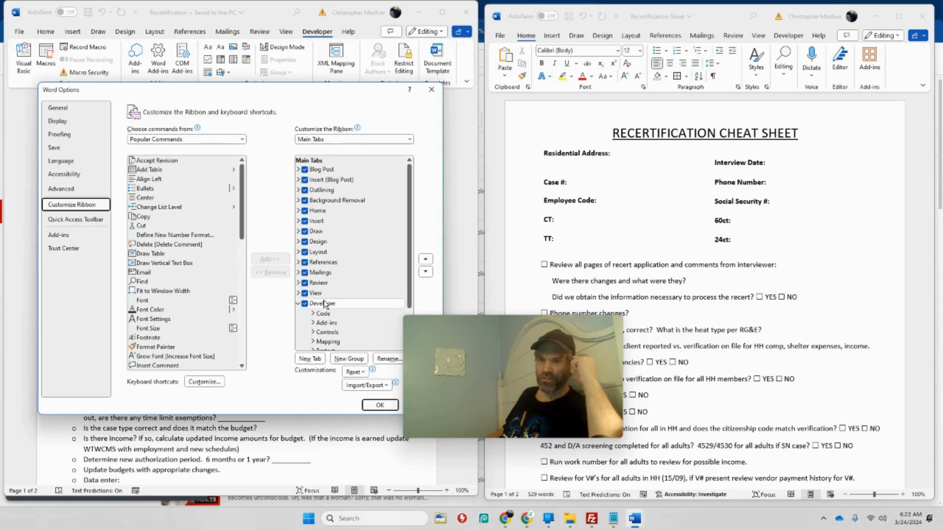
click(199, 245)
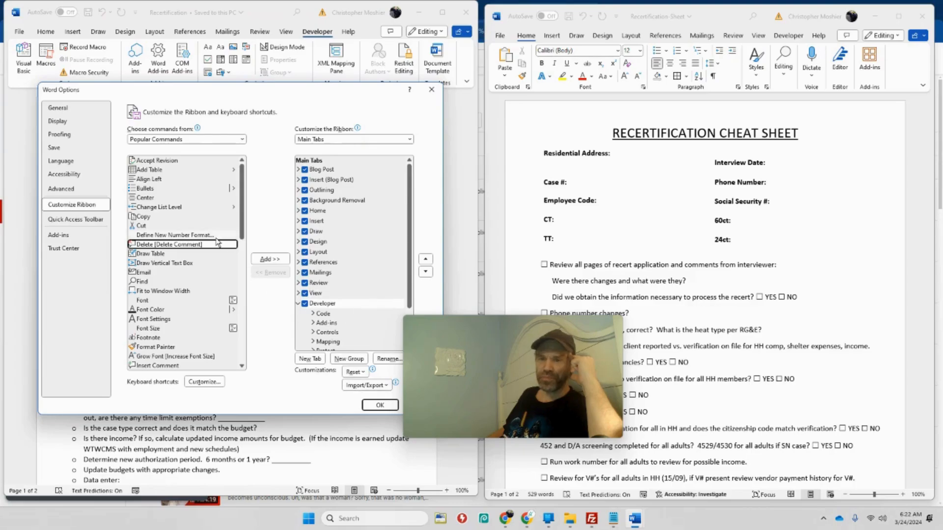
click(379, 405)
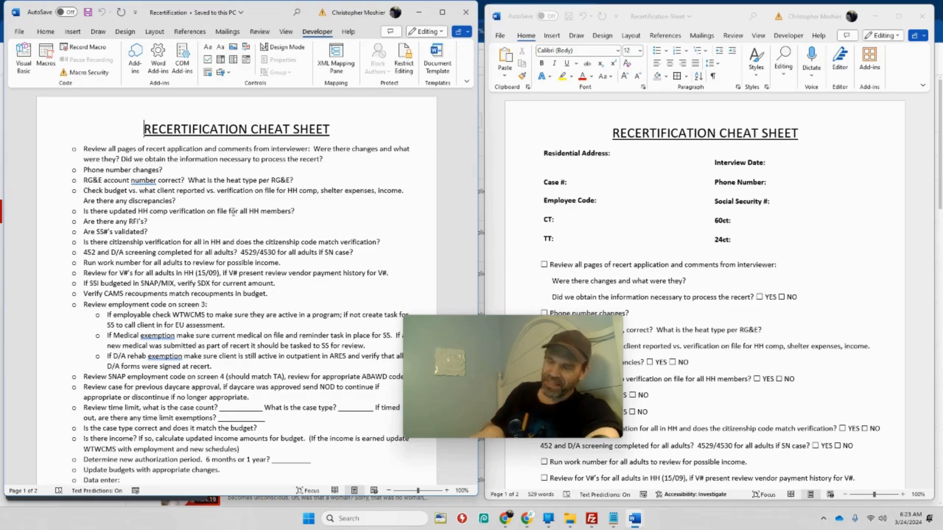
Switch to Recertification-Sheet.docx in the browser and tick the checkboxes for reviewing the application pages, phone number changes and RG&E account number
click(533, 521)
click(301, 11)
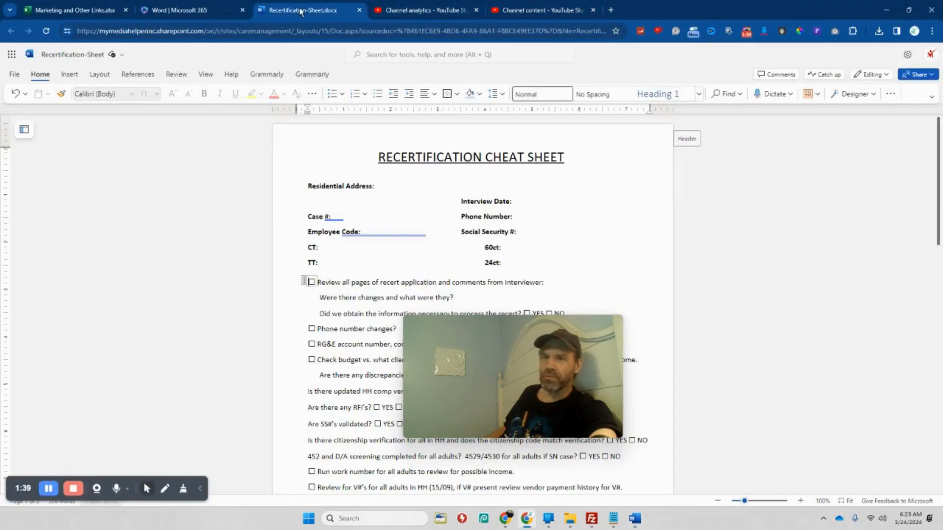
drag(512, 358, 750, 223)
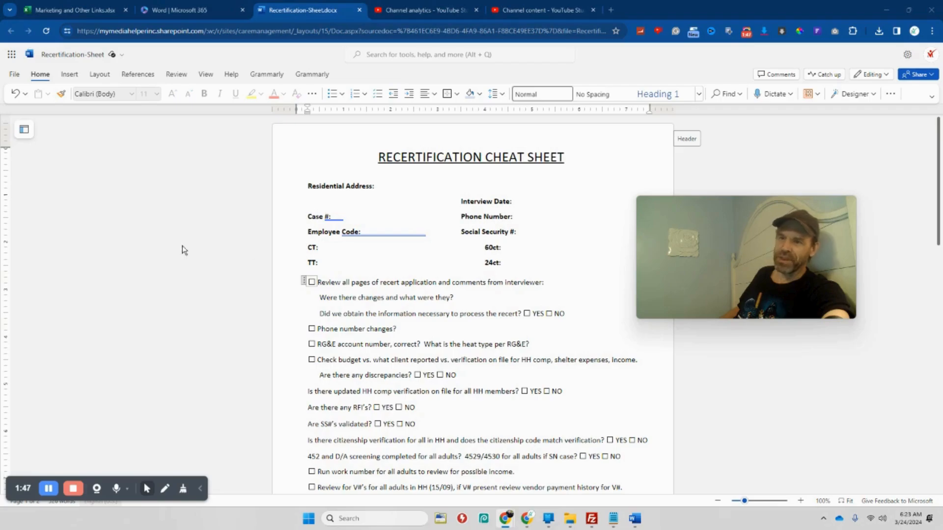
click(343, 312)
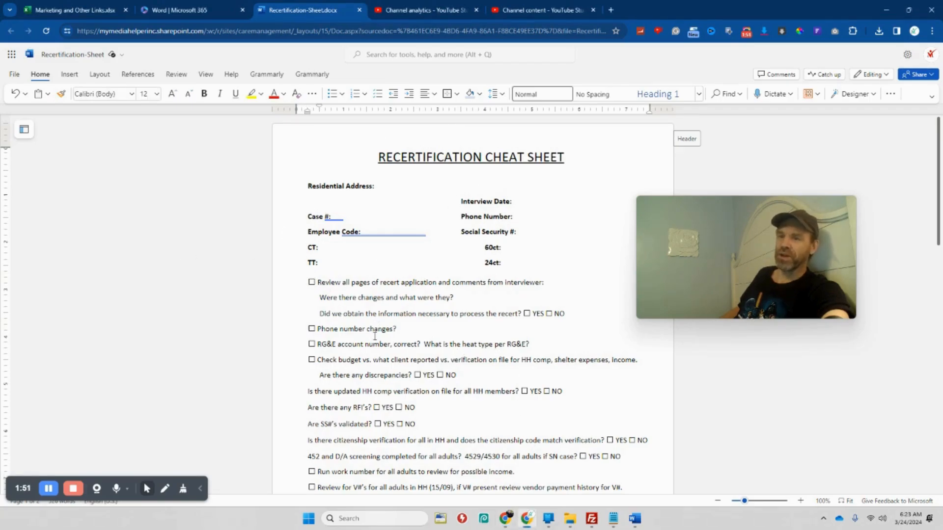
click(312, 329)
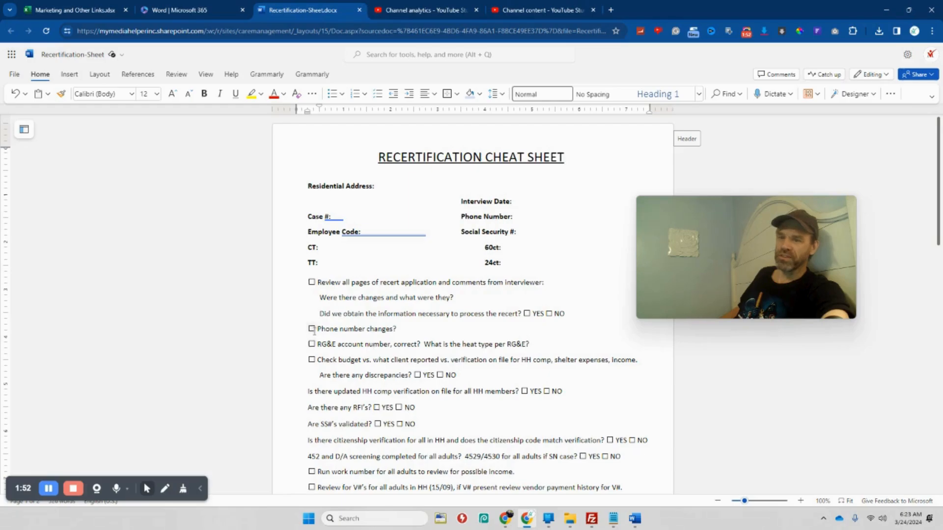
click(311, 282)
click(311, 344)
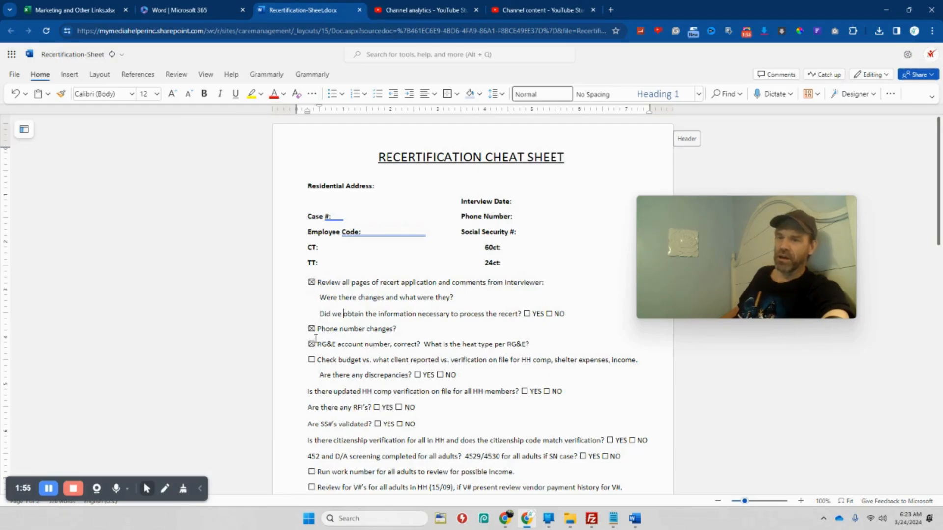
Switch back to desktop Word, create a blank document, and place its window beside the original Recertification document
mouse_move(635, 518)
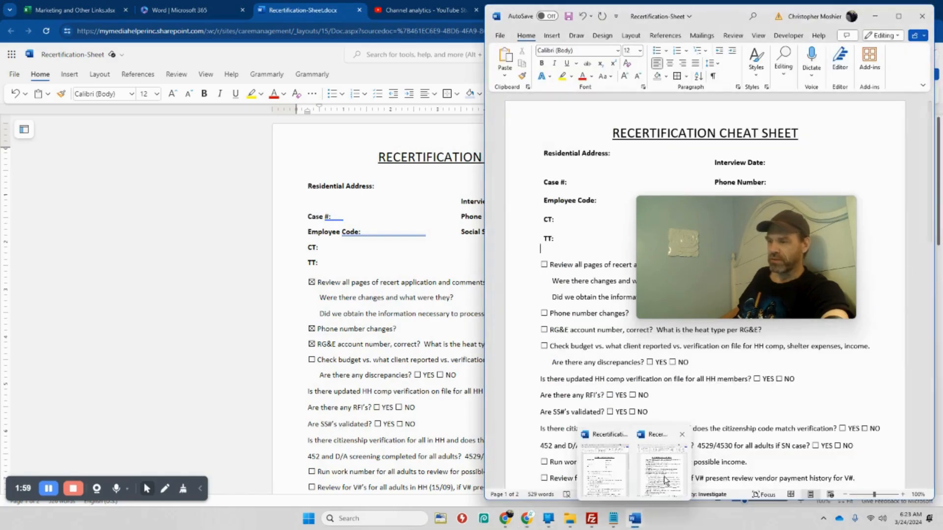
click(664, 474)
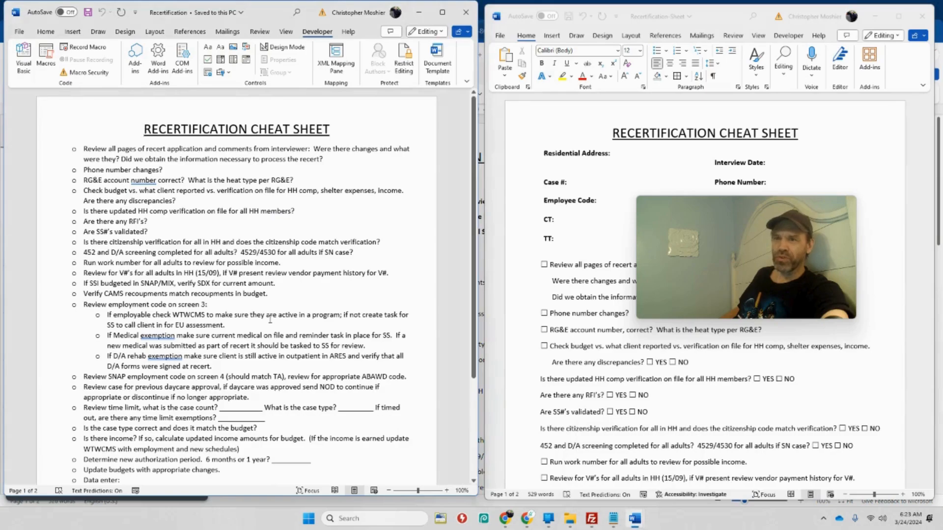
click(499, 35)
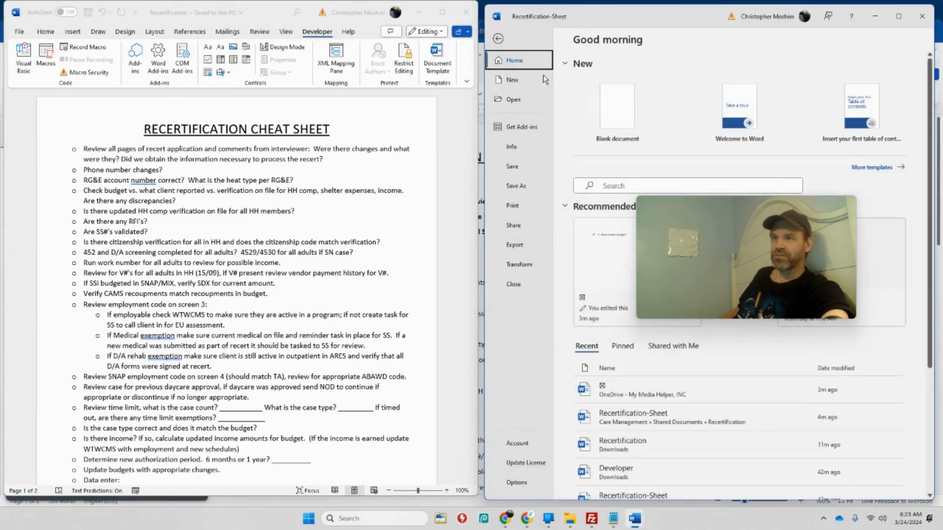
click(611, 117)
drag(230, 9, 699, 8)
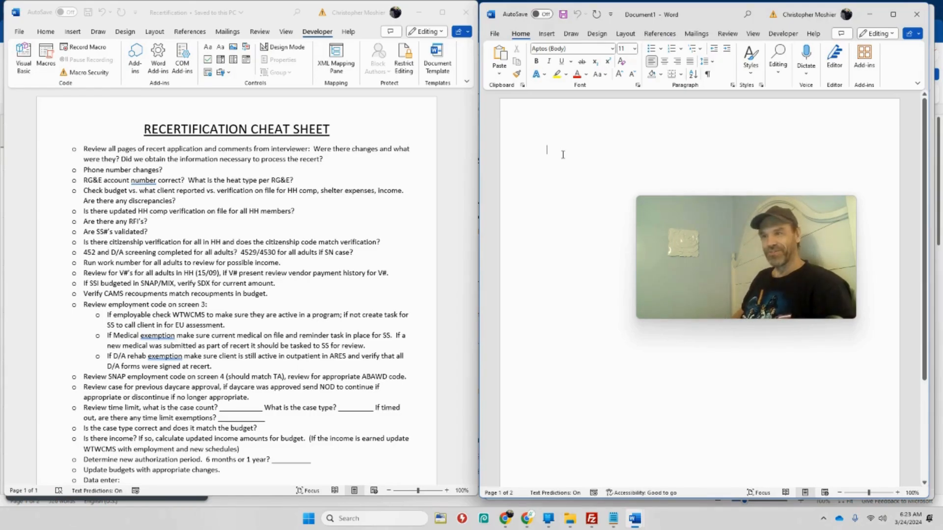
Enter the title CHEAT SHEET in the new document, centered and underlined
text(CHEAT SHEET)
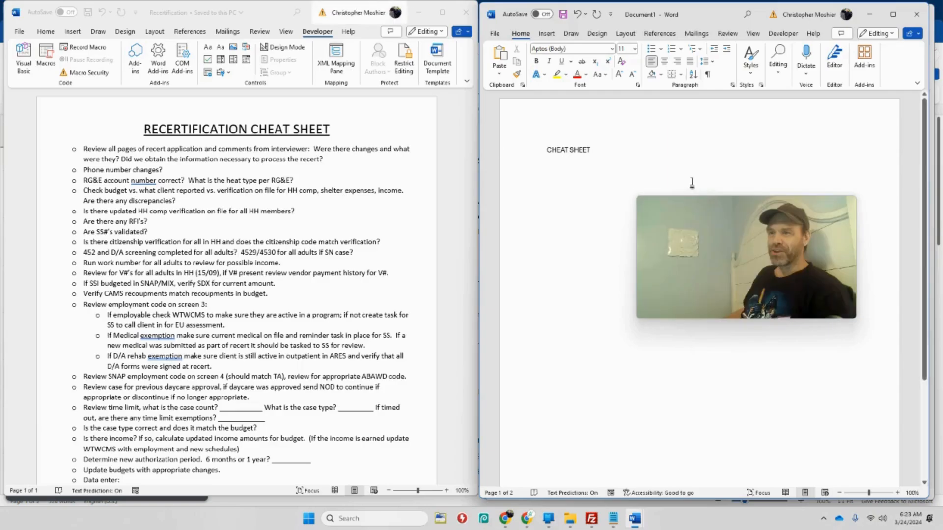
triple_click(590, 150)
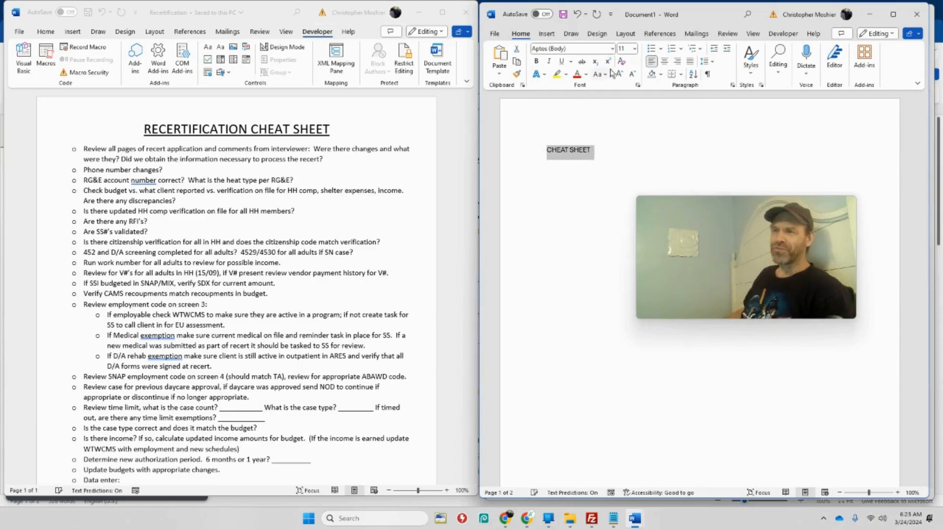
click(666, 62)
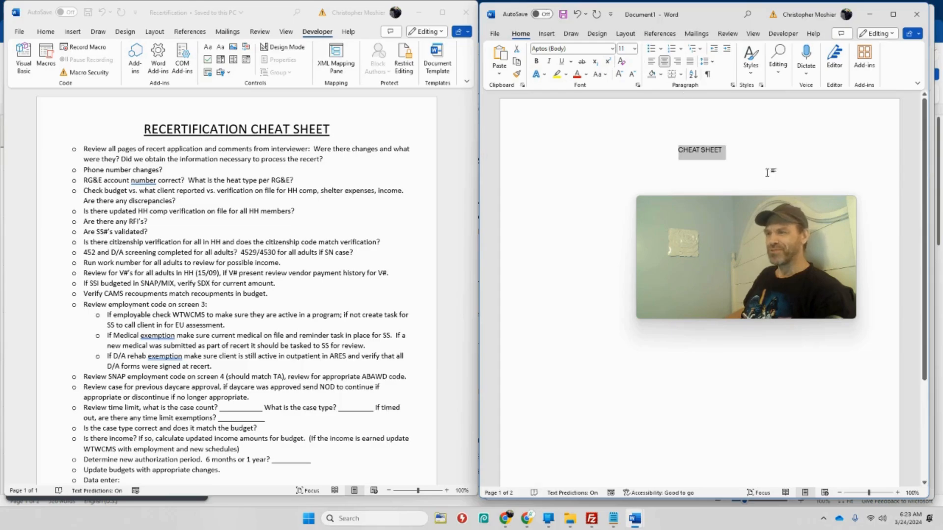
click(560, 62)
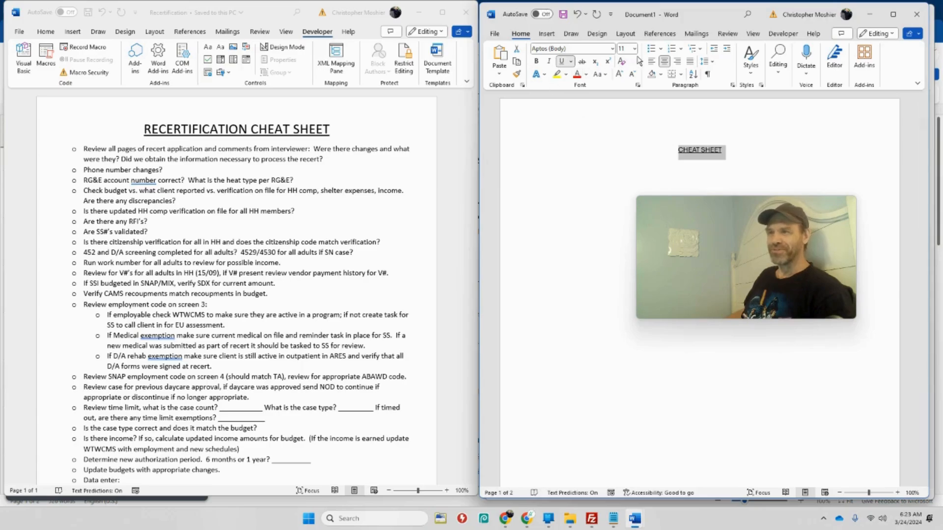
Set the CHEAT SHEET title's font to Arial and its size to 16
click(612, 49)
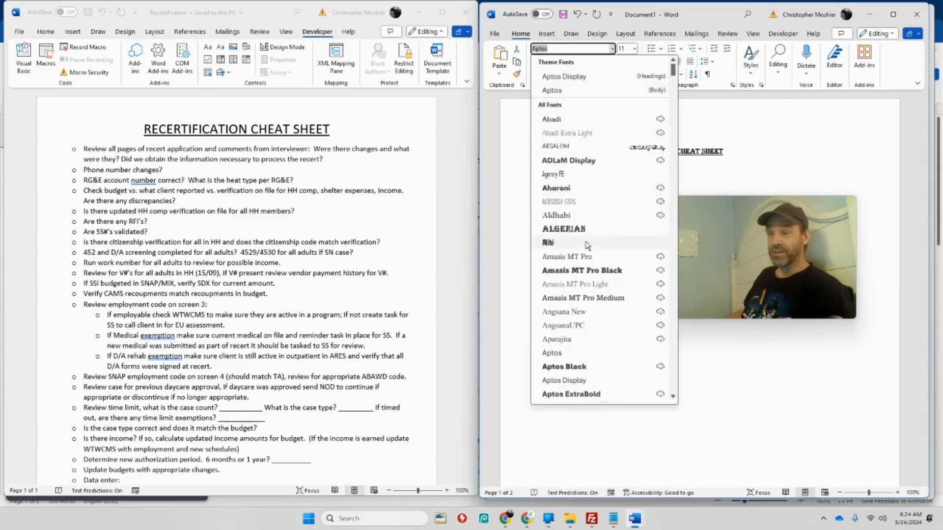
scroll(634, 301, down, 1)
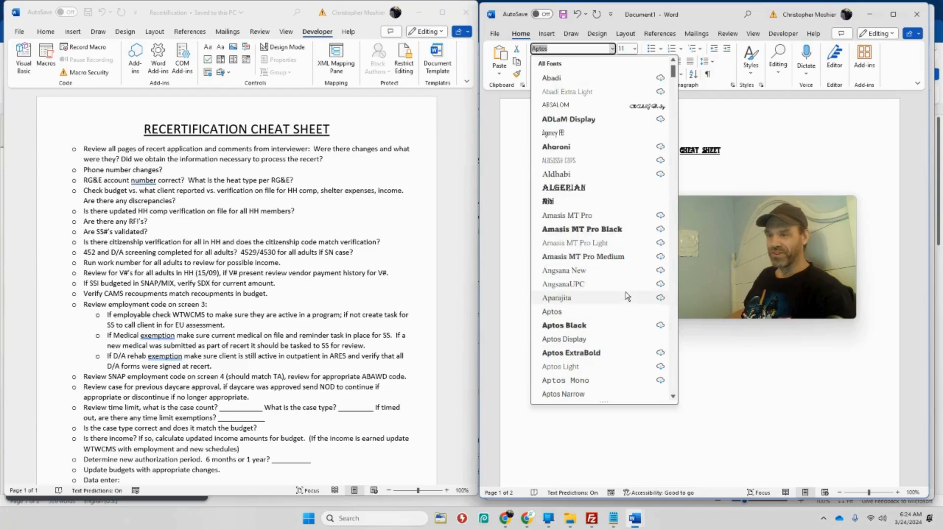
drag(673, 69, 674, 82)
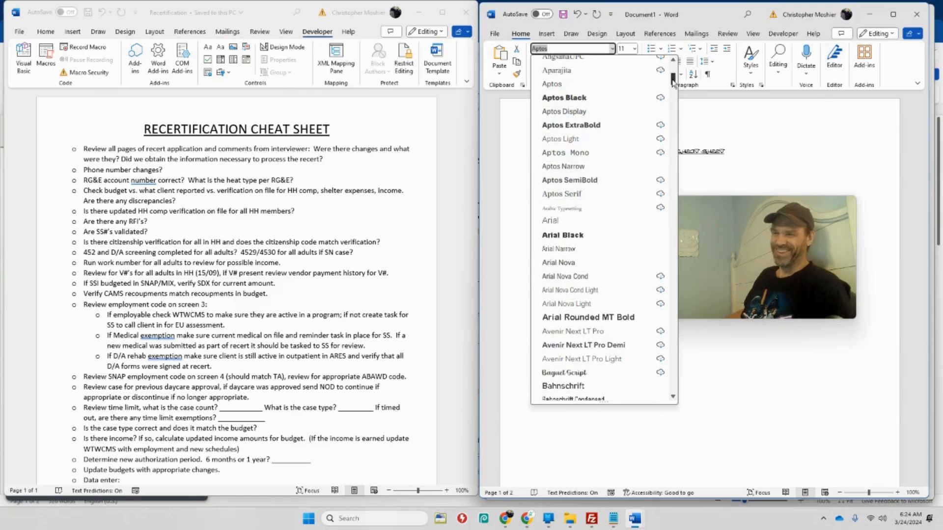
click(592, 220)
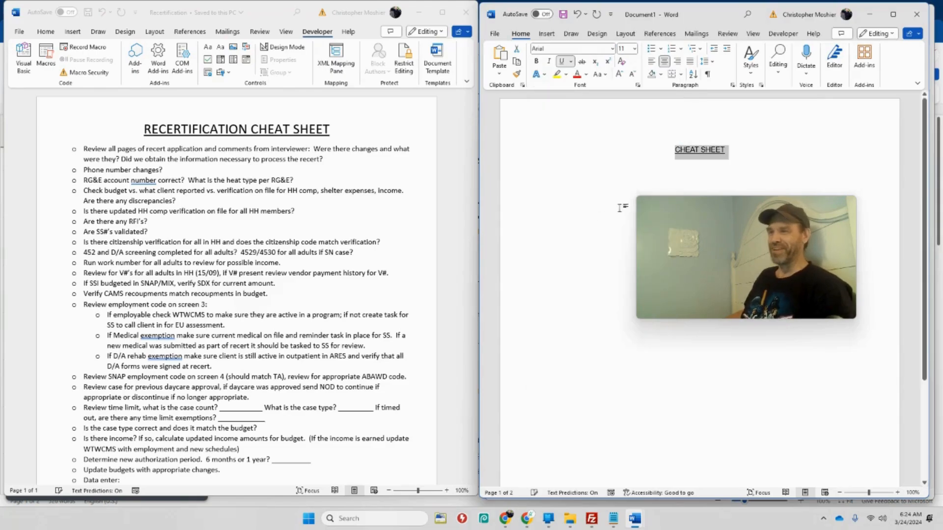
click(745, 152)
drag(744, 153, 670, 154)
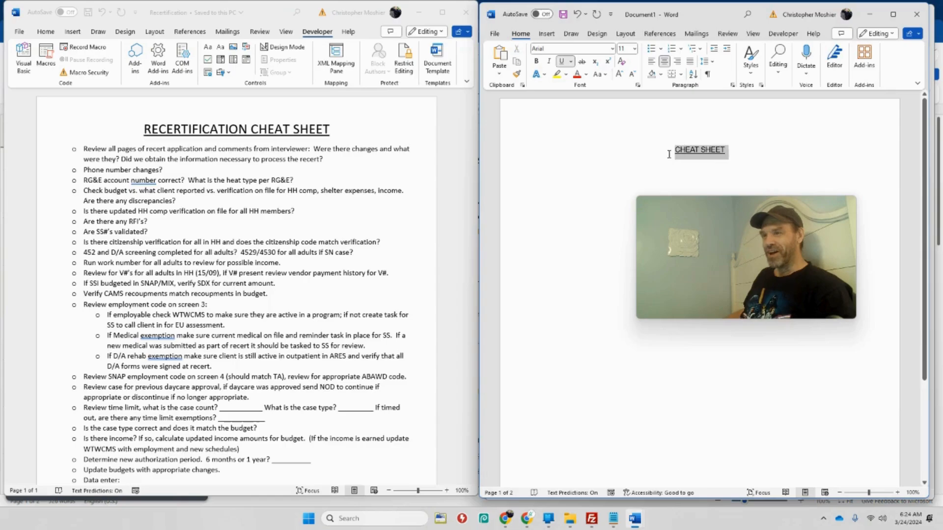
click(634, 48)
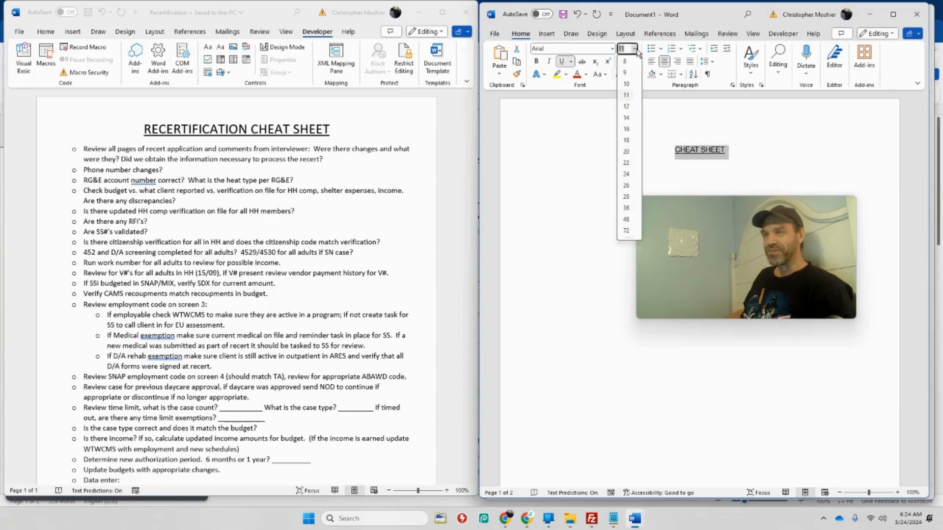
click(626, 129)
Add two new lines below the title and set the last one to no underline, size 12 and left alignment
click(762, 148)
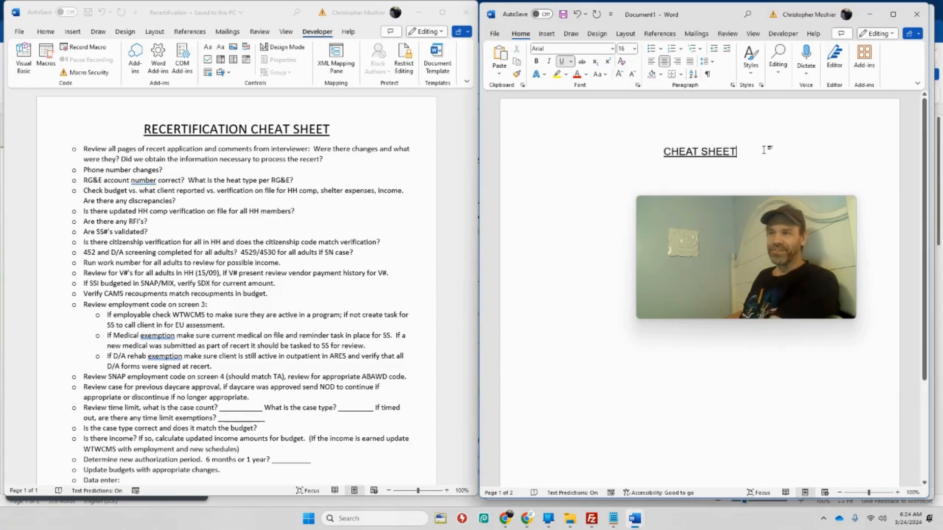
key(Return)
key(Return)
click(561, 61)
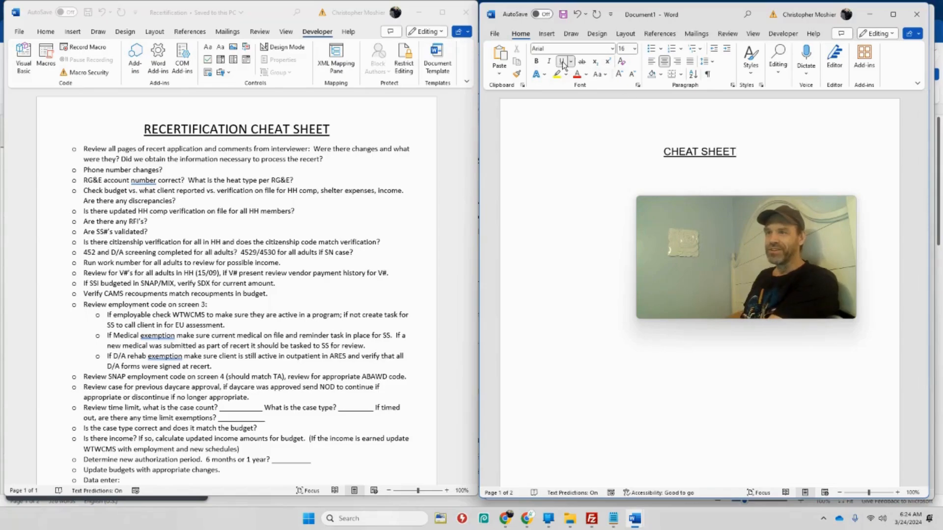
click(634, 48)
click(629, 104)
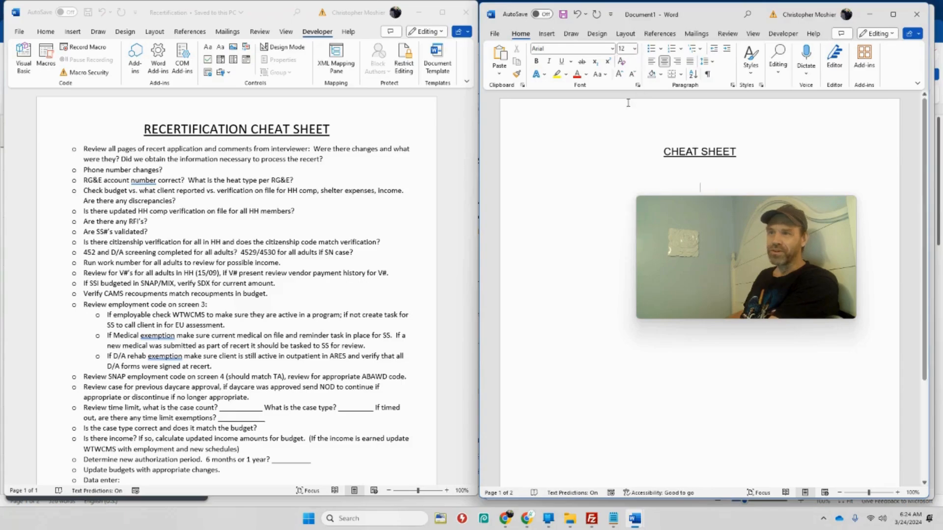
click(651, 61)
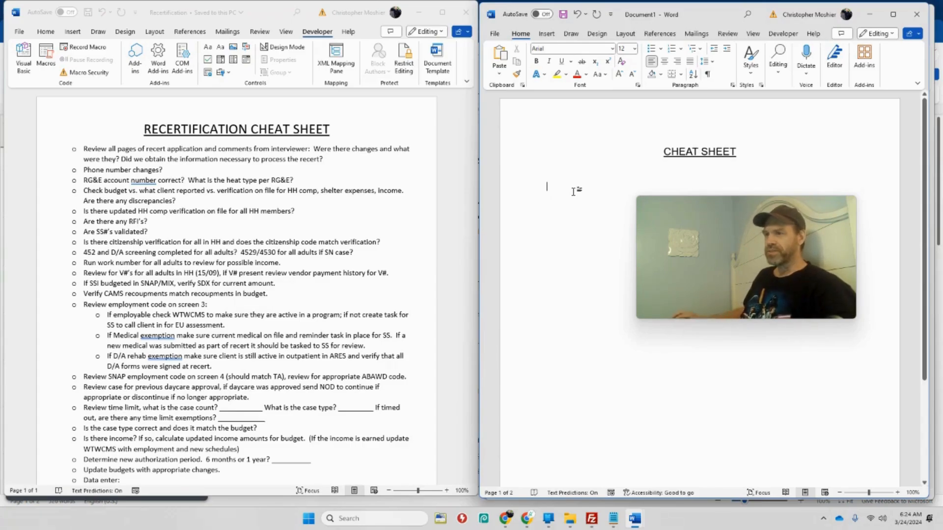
Examine the header field layout of the finished Recertification-Sheet document, and return to the new document
mouse_move(688, 234)
drag(688, 232, 419, 388)
click(872, 18)
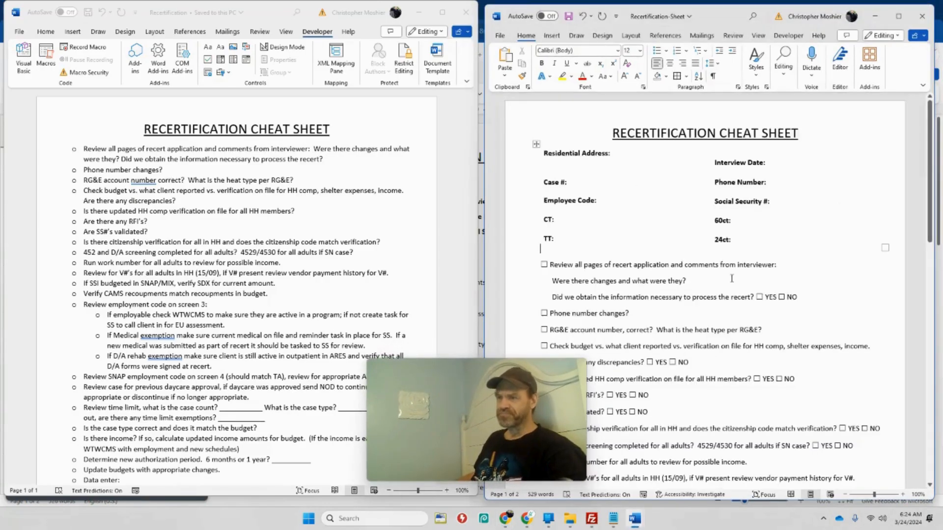
mouse_move(570, 520)
mouse_move(635, 519)
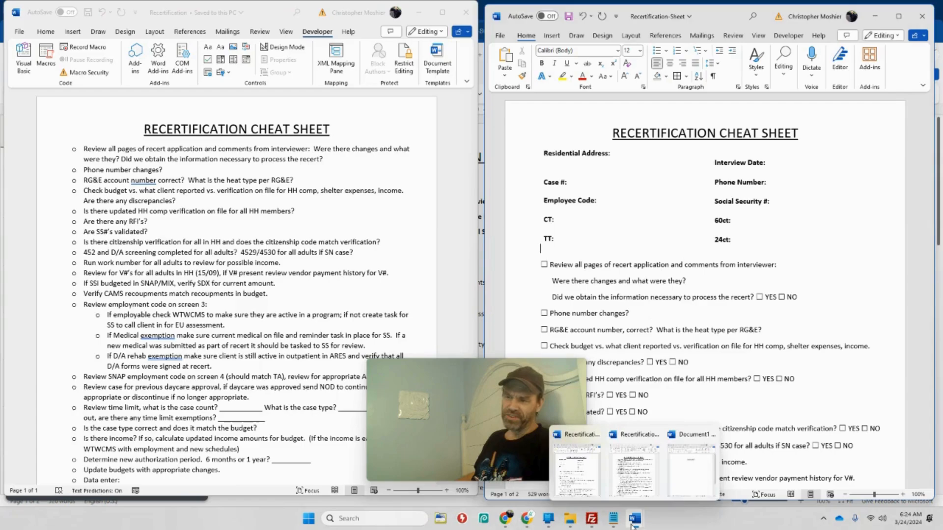
click(685, 483)
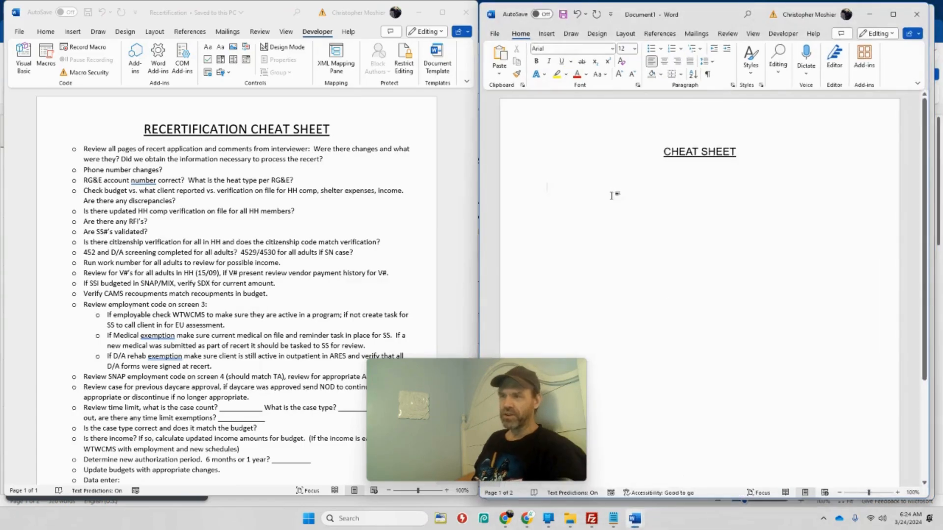
Insert a table with two columns and three rows below the CHEAT SHEET title
click(547, 38)
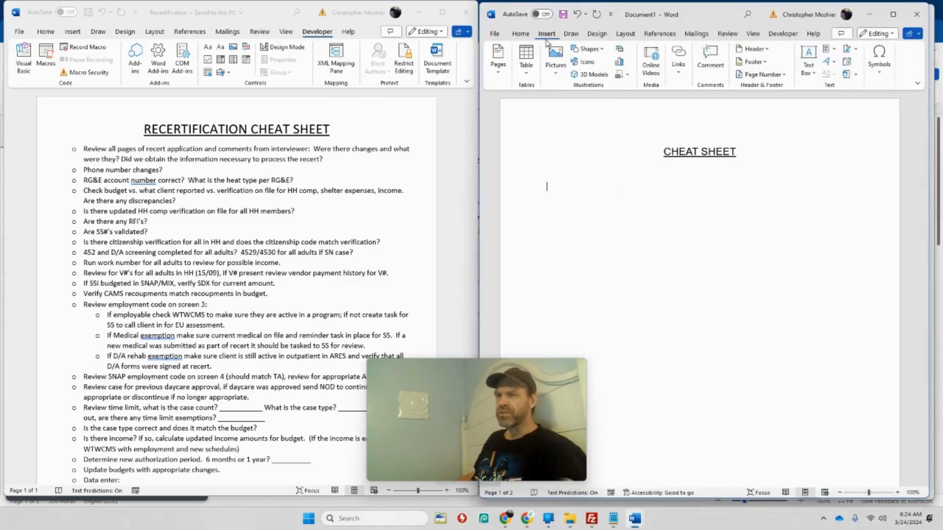
click(526, 58)
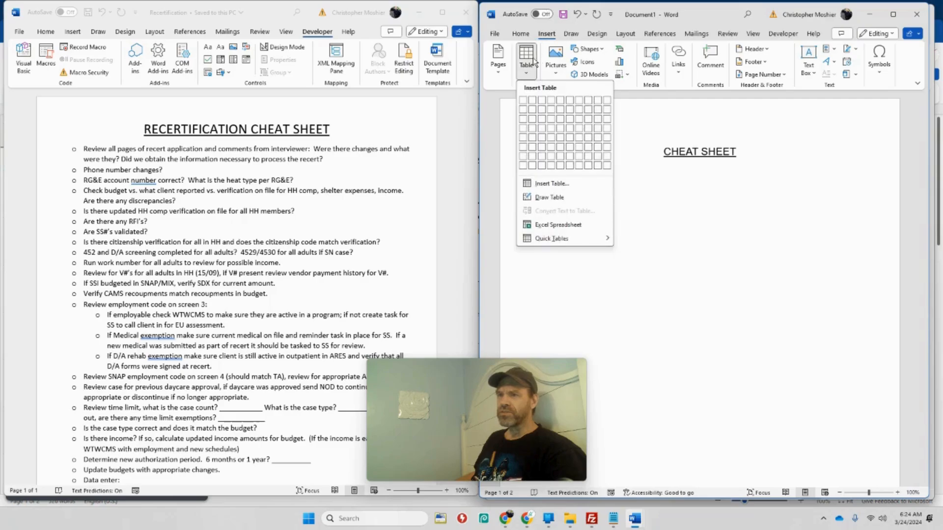
click(537, 120)
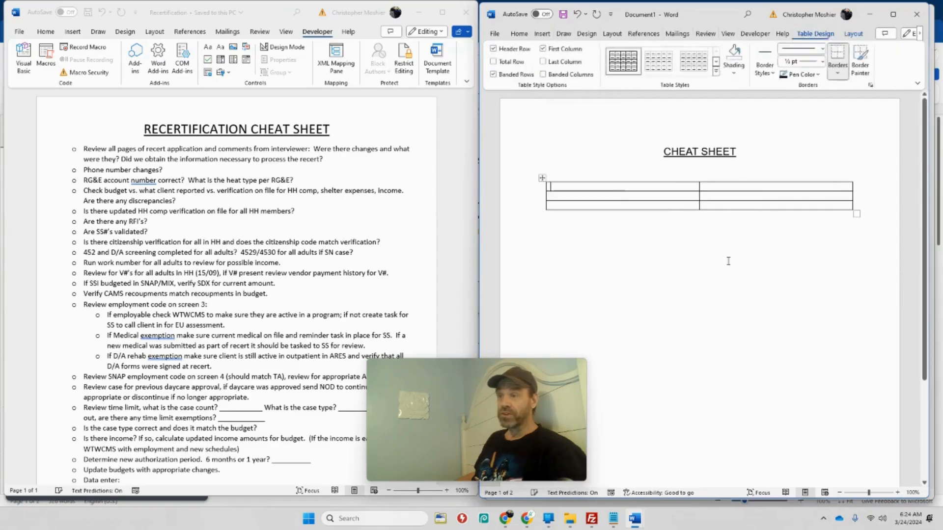
Enter the label "Name:" in the first cell of the table's first row
click(593, 189)
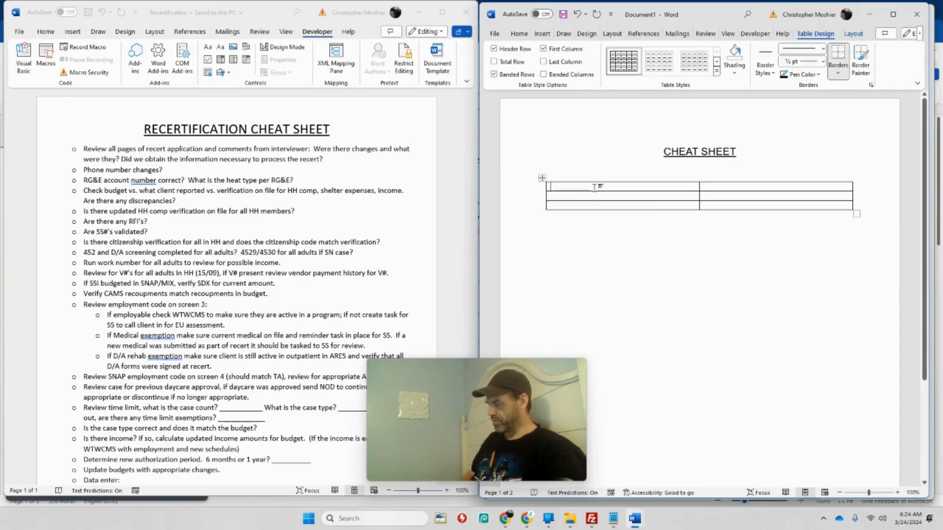
text(nAMER)
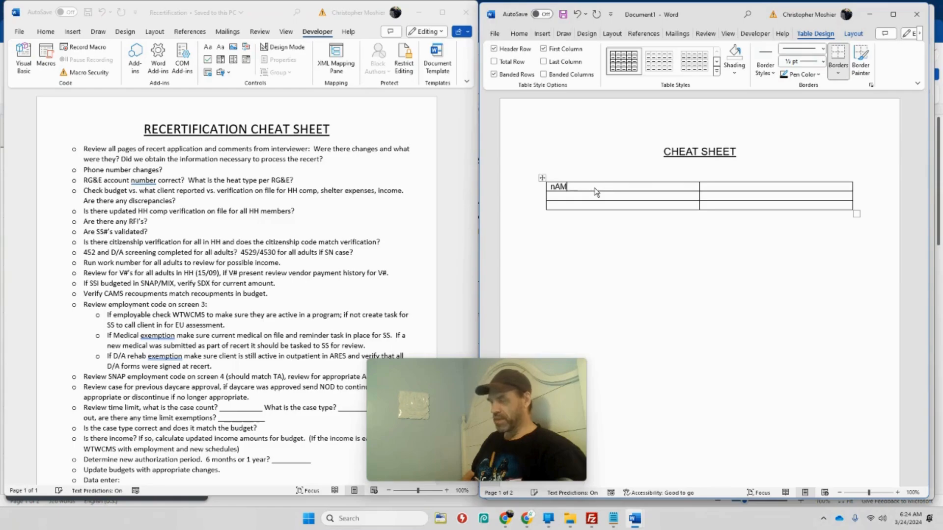
key(BackSpace)
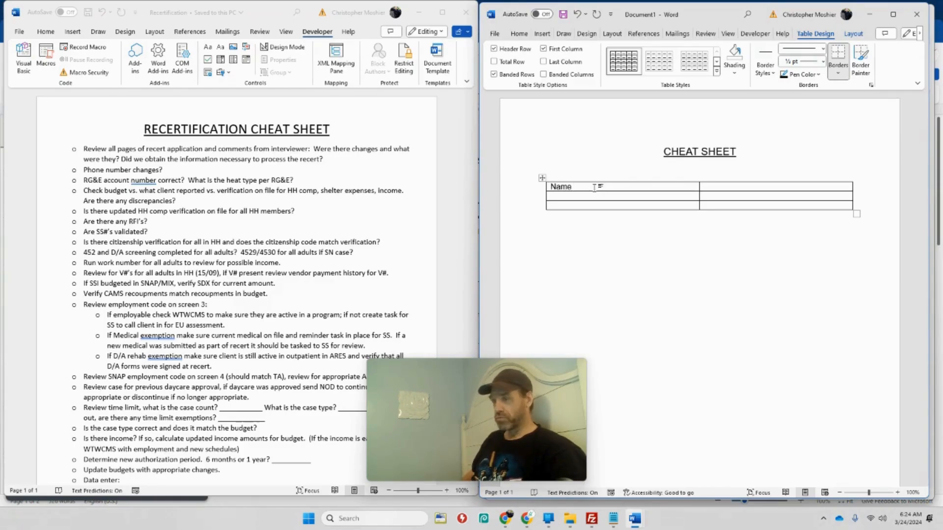
key(Return)
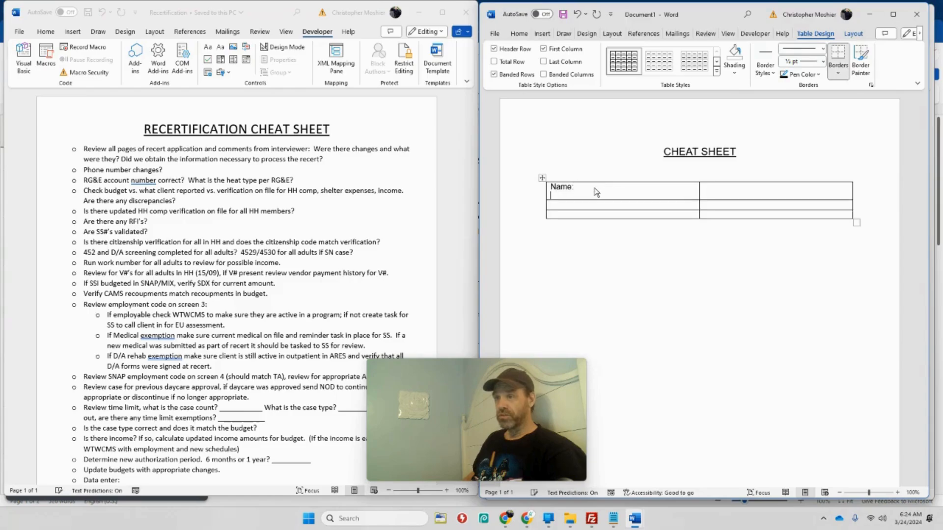
key(Return)
key(BackSpace)
key(BackSpace)
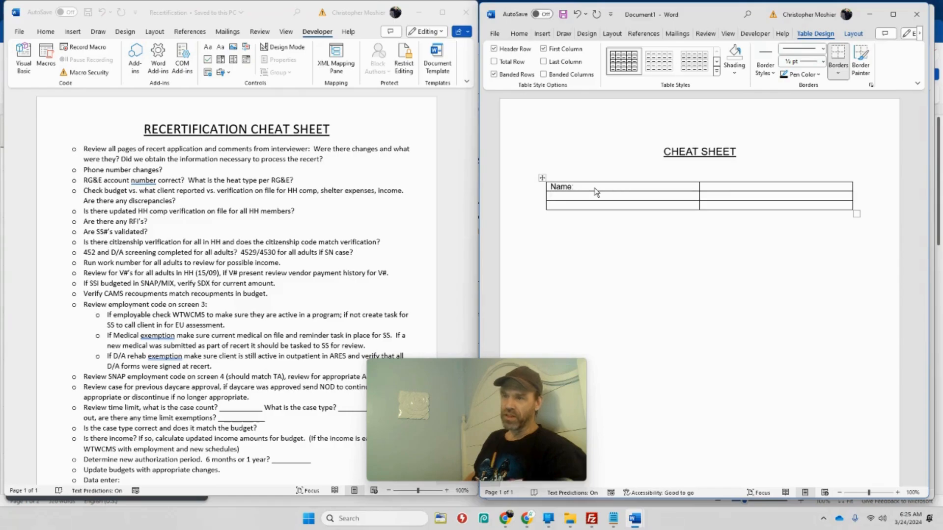
Enter the label "Address:" in the first cell of the table's second row
key(Down)
text(A)
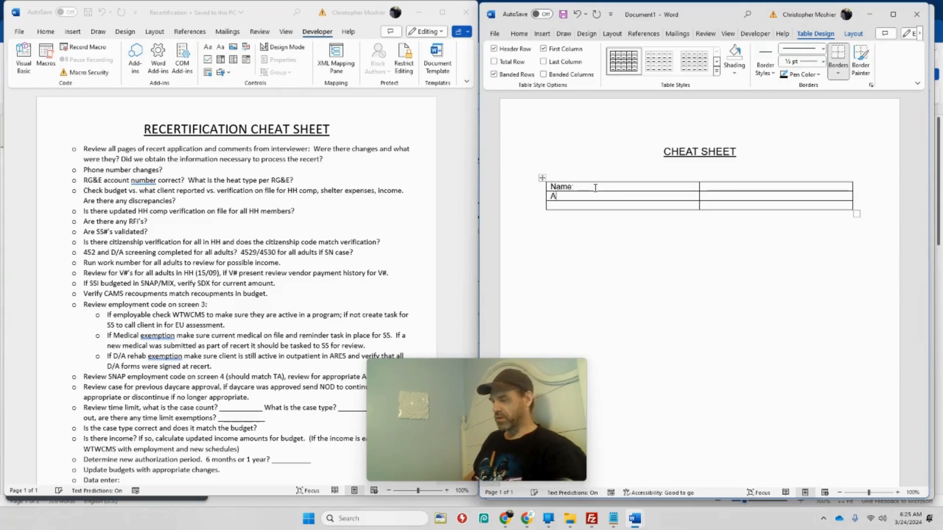
text(ddress)
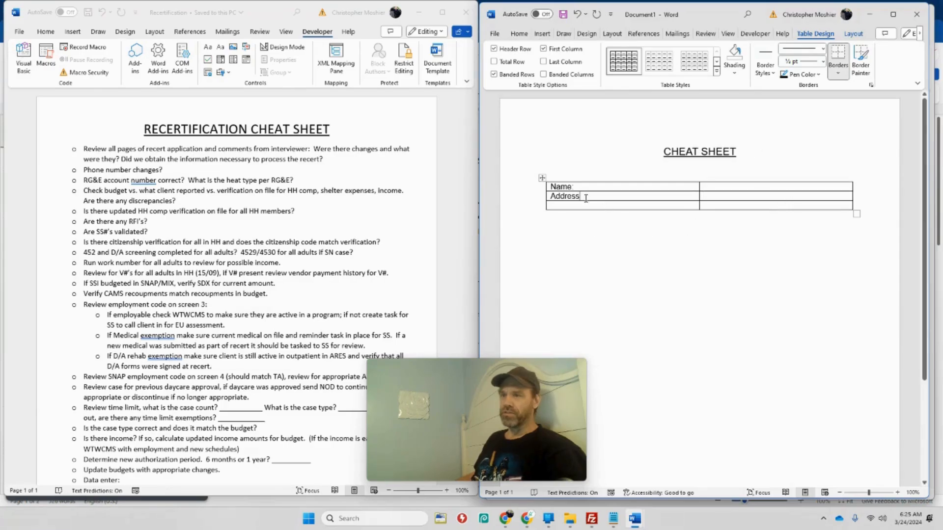
text(:)
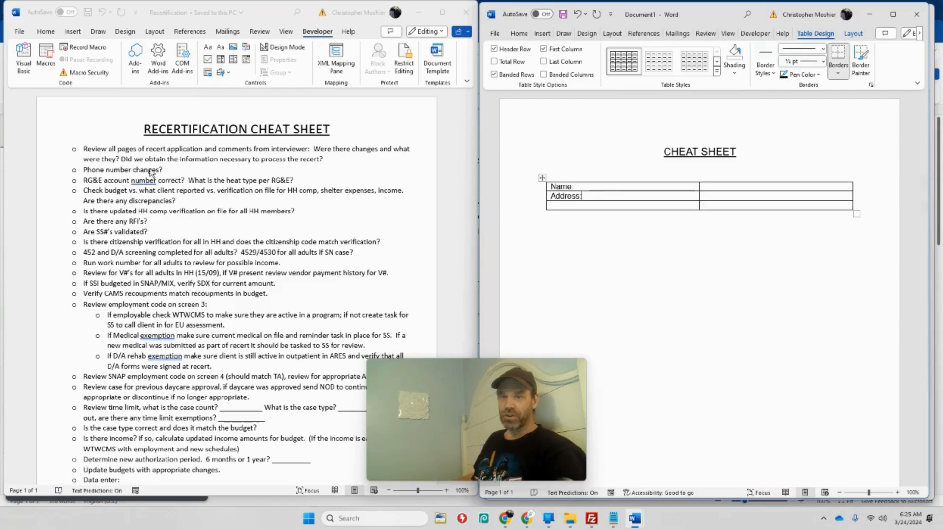
In the Recertification document, add two new lines below the title and set the last one to size 12 and left alignment
click(332, 131)
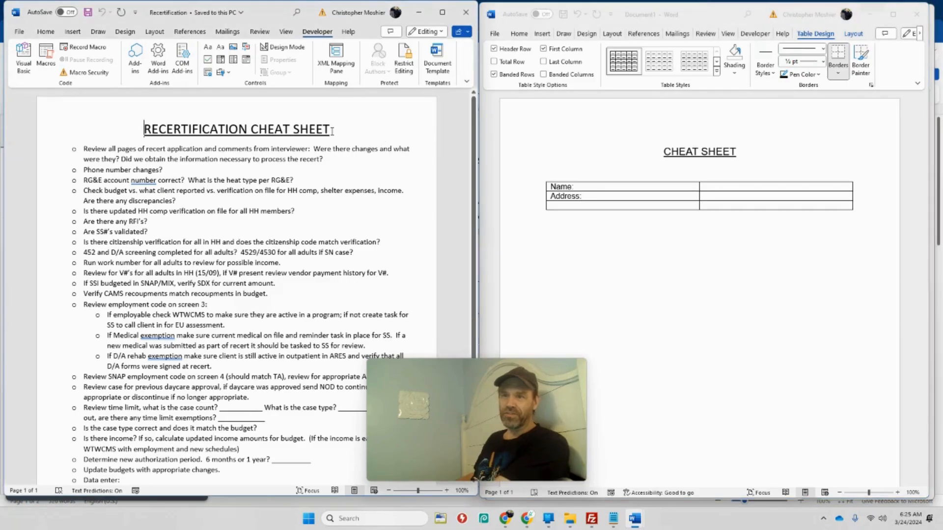
key(Return)
key(Return)
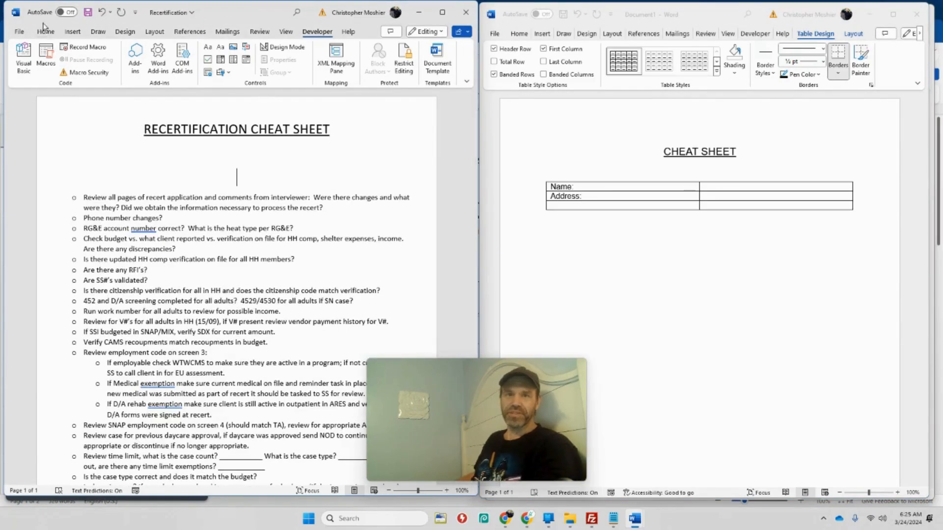
click(69, 32)
click(45, 33)
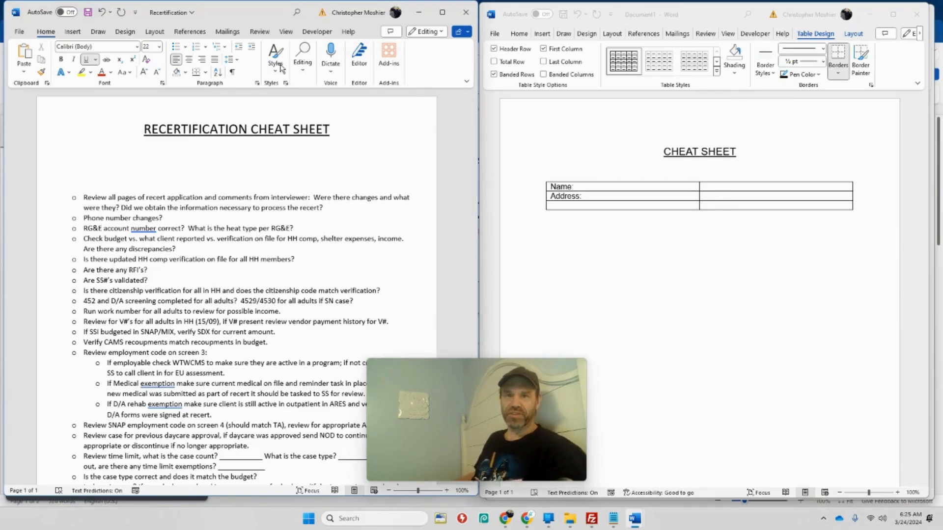
click(159, 46)
click(150, 104)
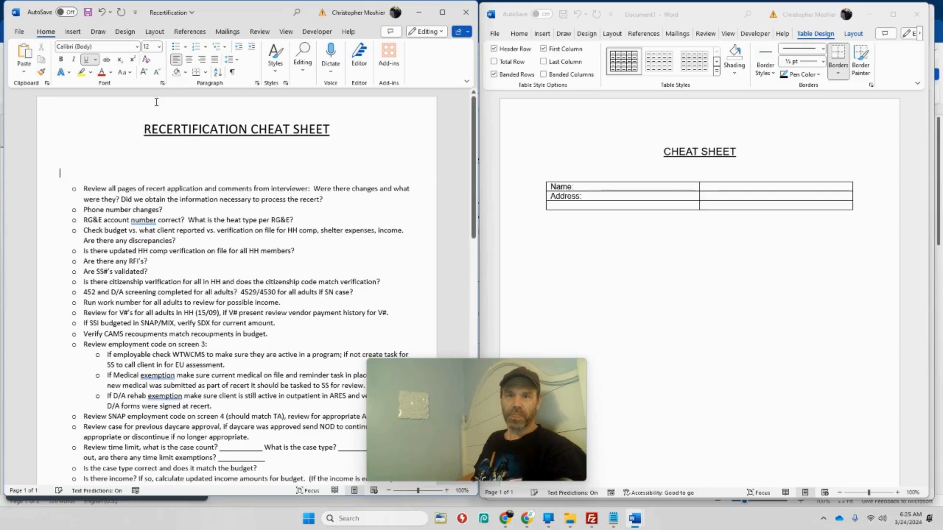
Add a "Name:" label on the new line, remove its underline and put tab spacing after it
text(Name:)
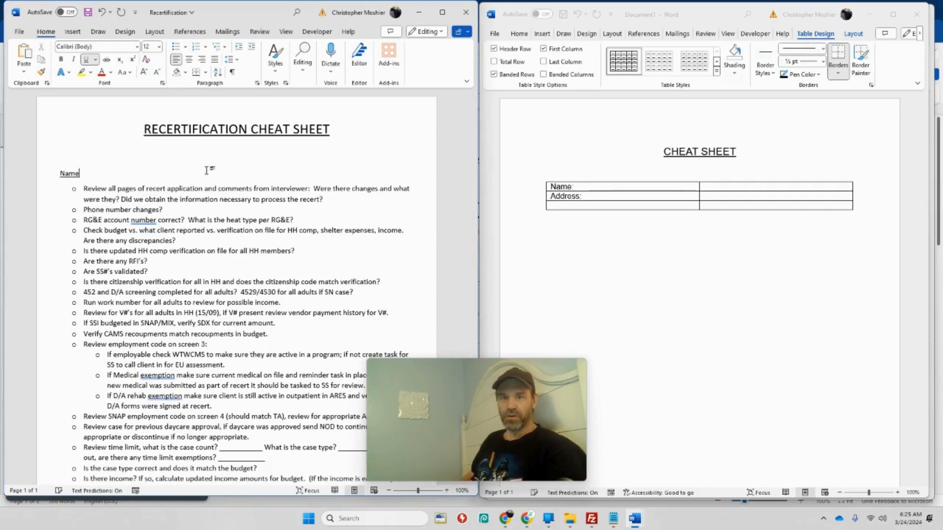
key(Tab)
key(Tab)
key(Tab)
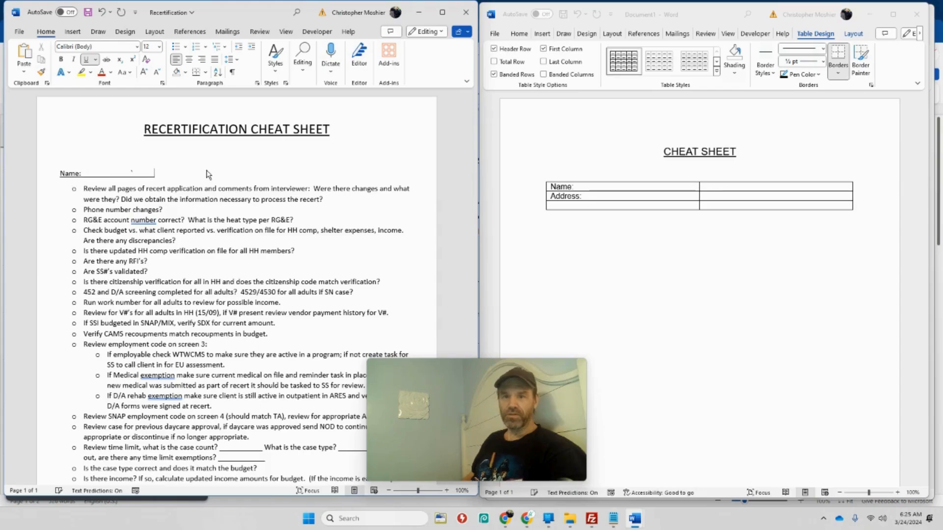
drag(160, 176, 48, 181)
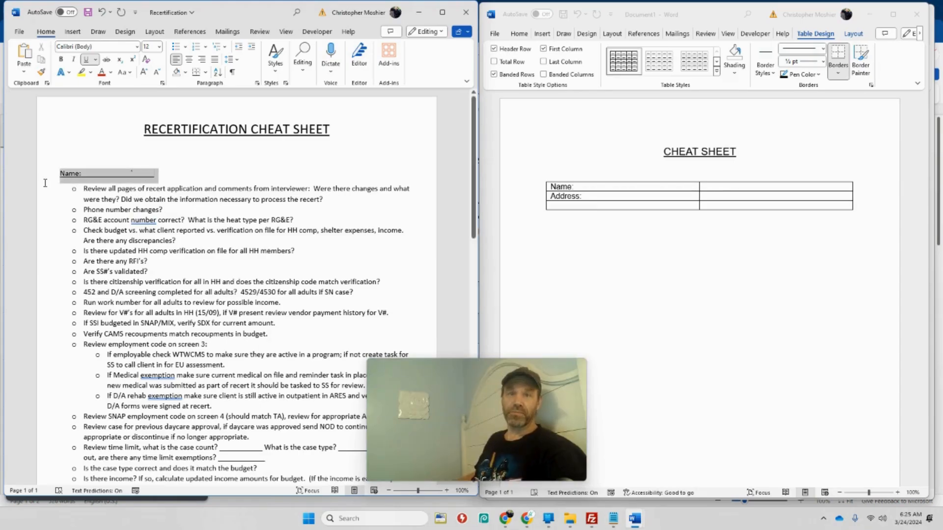
click(123, 177)
key(Tab)
key(Tab)
key(Tab)
key(Tab)
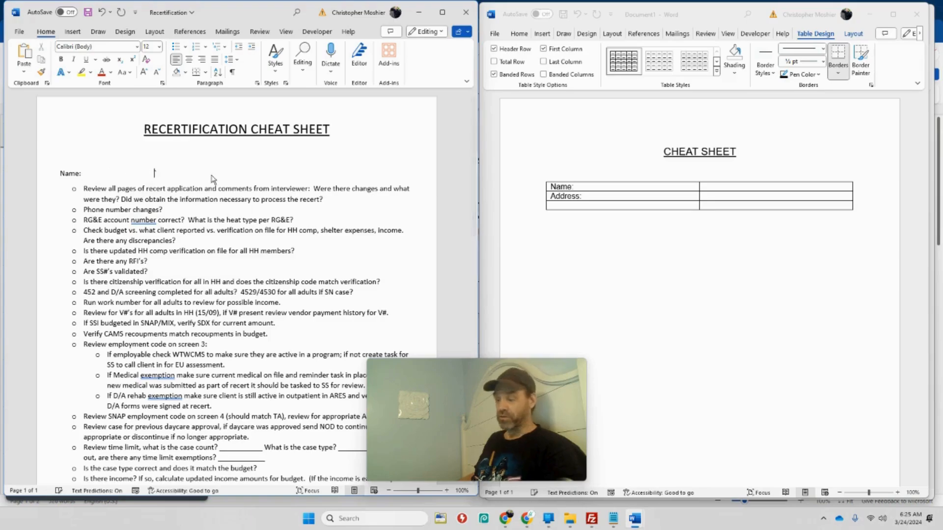
Add an "Address" label after the tab spacing on the Name line
text(aDDR)
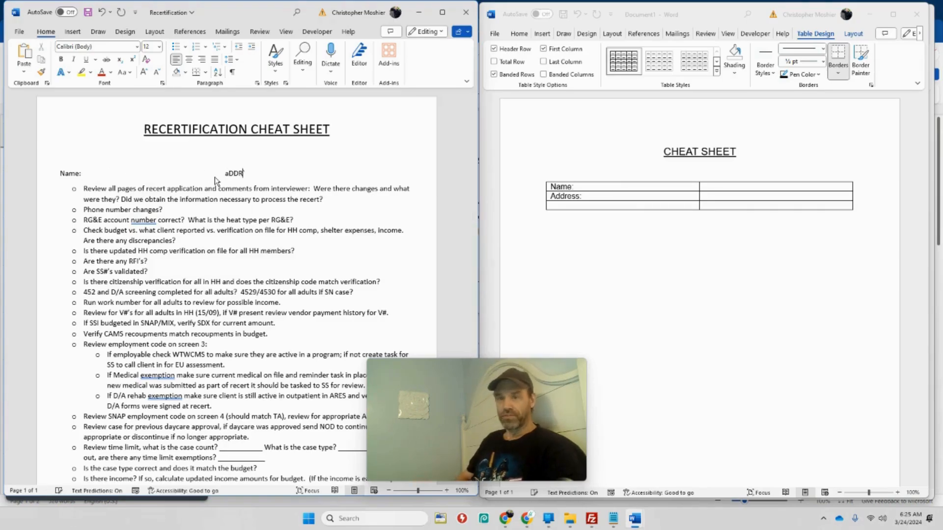
key(BackSpace)
key(BackSpace)
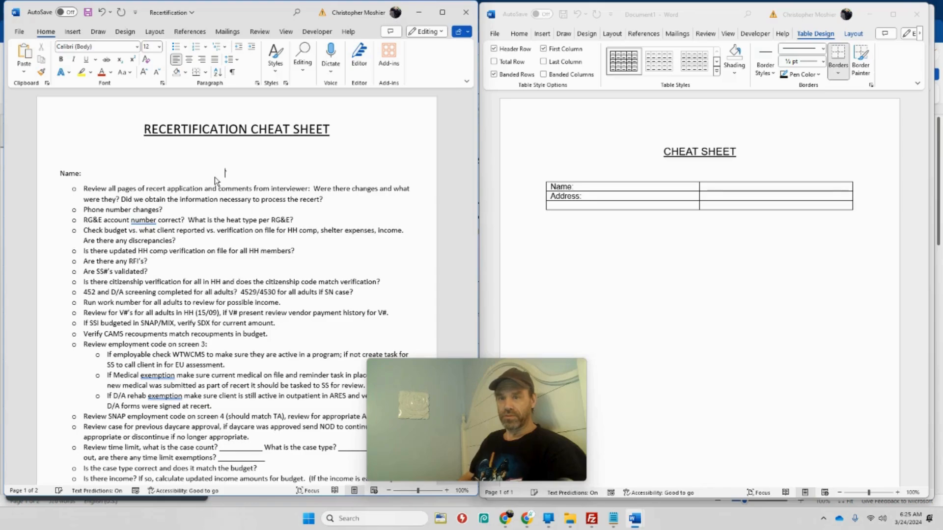
text(Address)
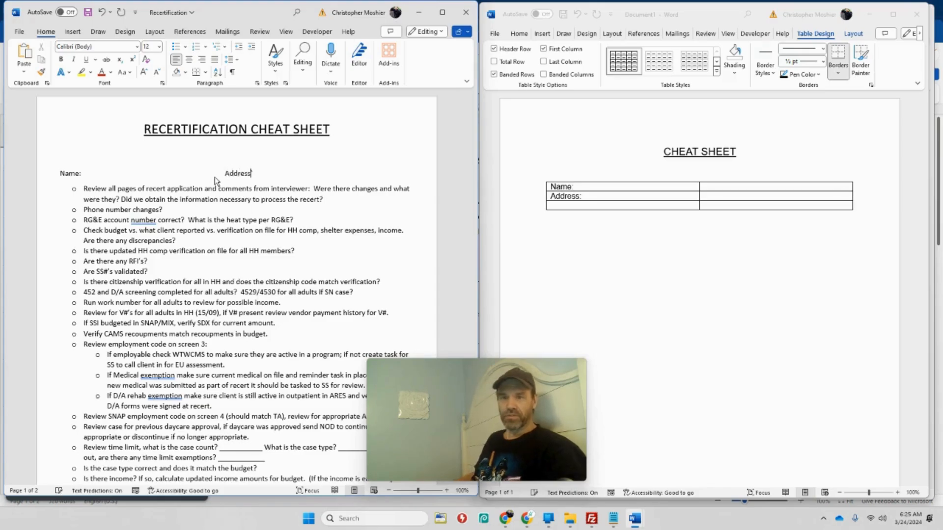
text(sgffg)
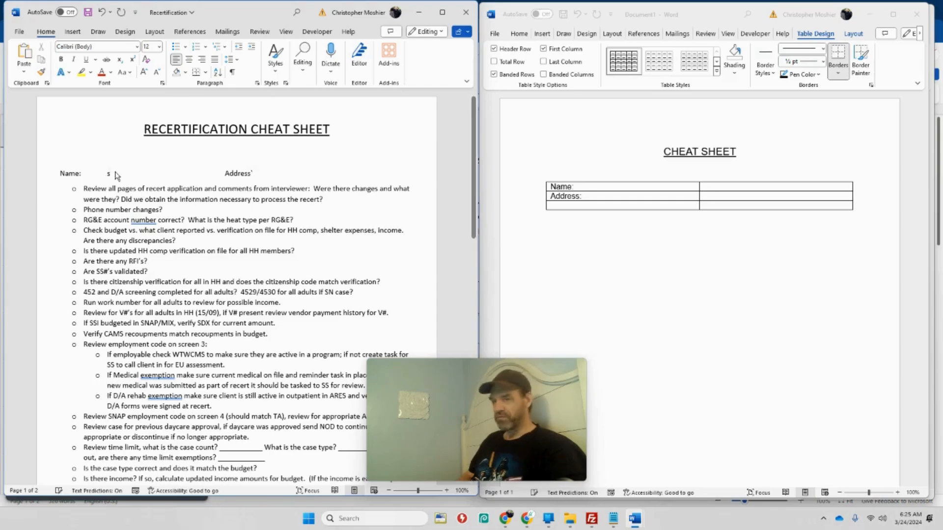
Enter filler text over three lines between the Name and Address labels to test how the tabbed layout shifts
key(Return)
text(salshf)
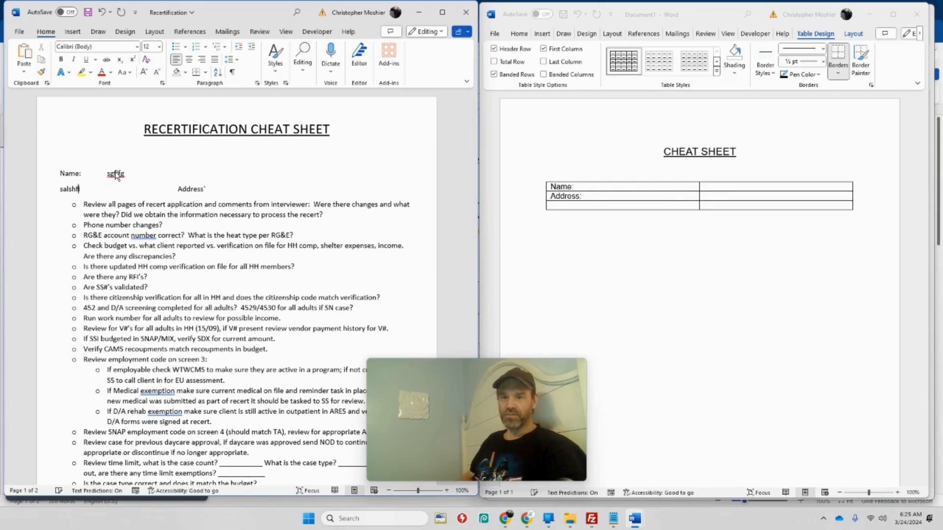
text(lsa;h)
key(Return)
text(DL;HLshdf)
key(Return)
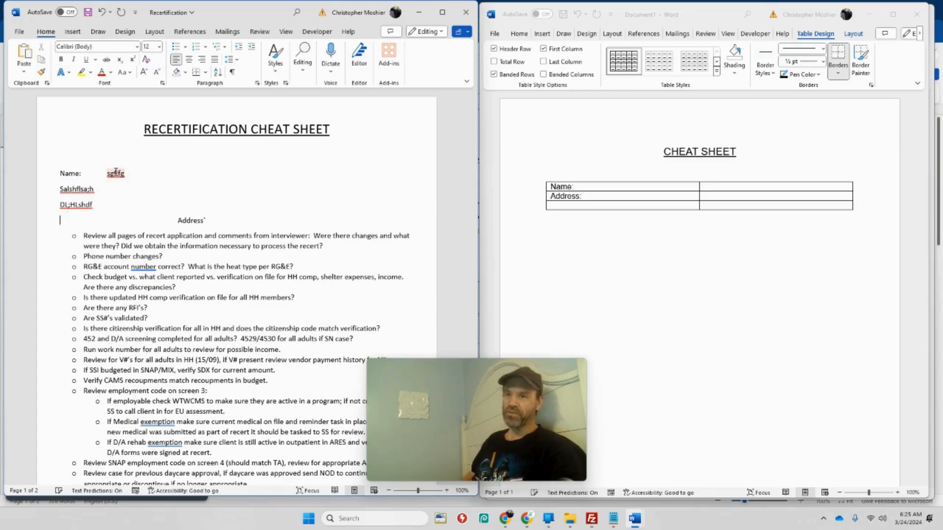
In the new document's table, enter "Family" and "Social Security Number" in the second column's second and third rows
click(605, 239)
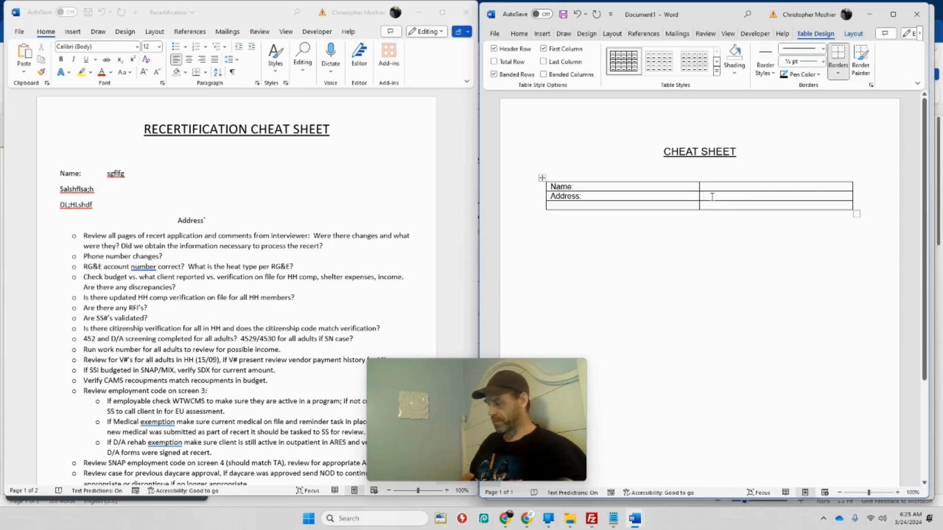
text(Family)
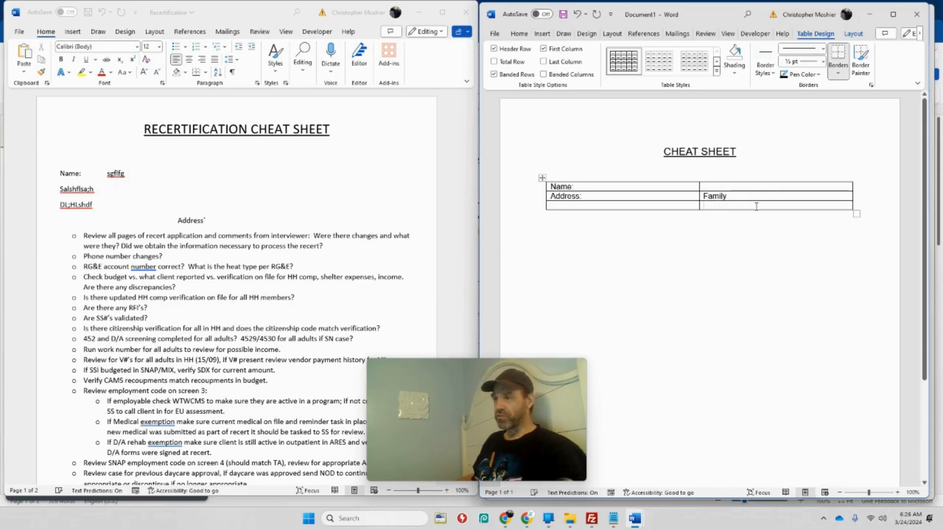
text(Social)
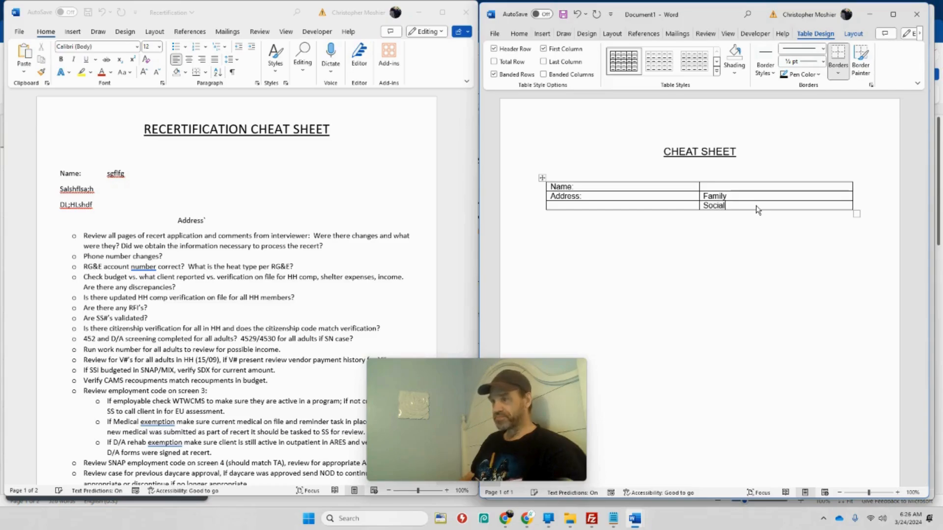
text( Sec)
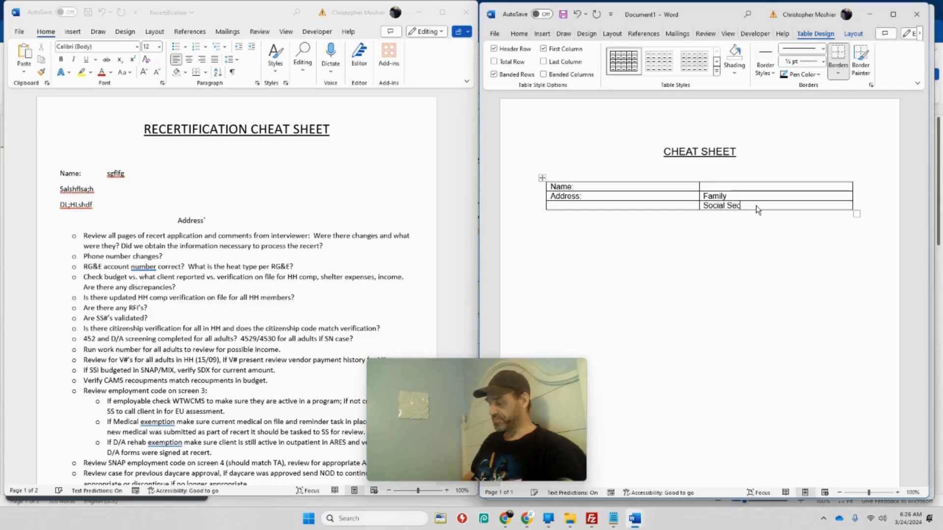
text(urity Nu)
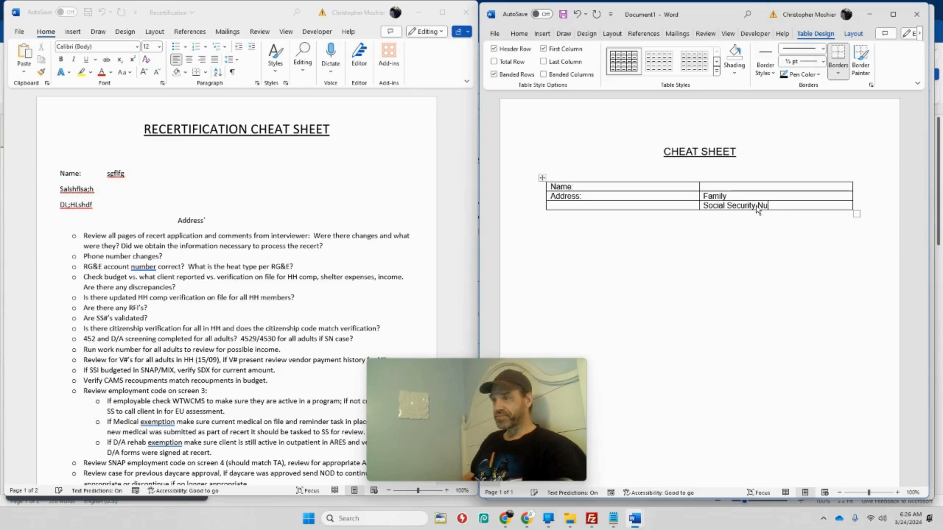
text(yber)
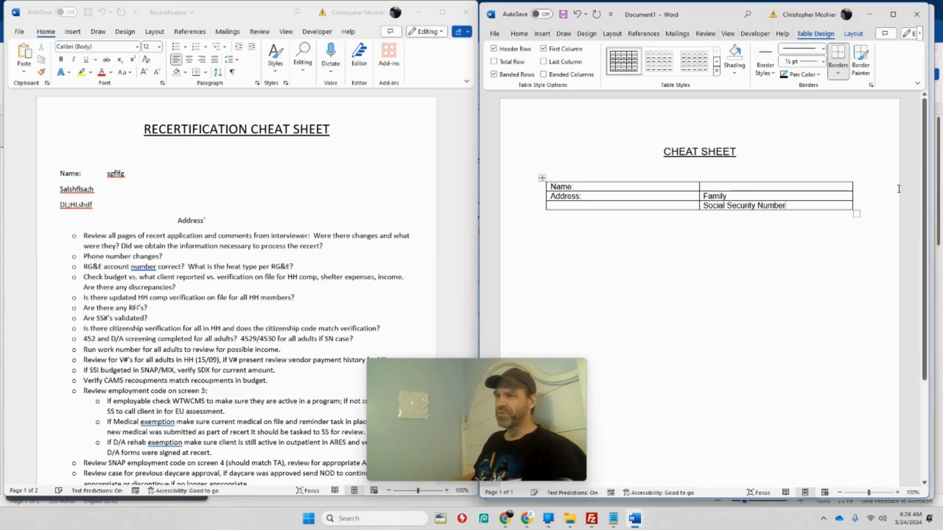
Merge the "Address:" cell with the empty cell beneath it
drag(591, 204, 582, 196)
right_click(583, 195)
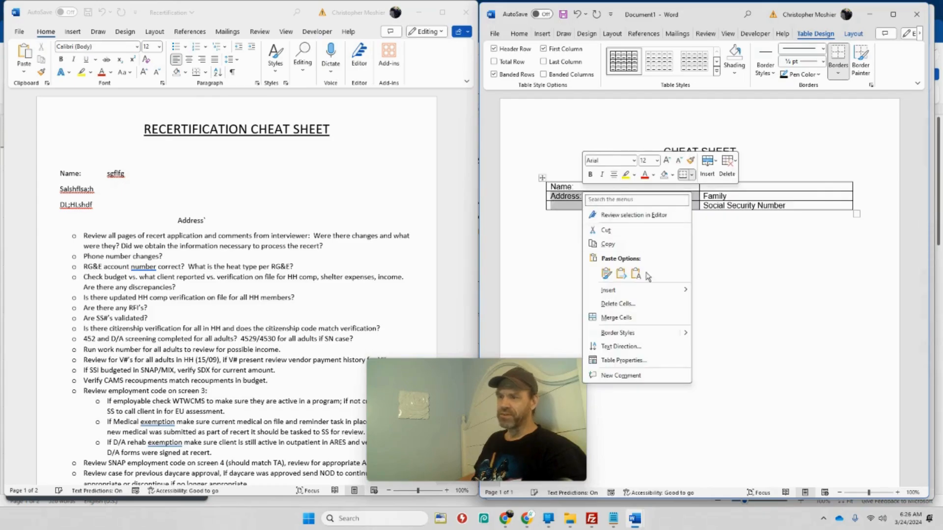
click(616, 317)
click(759, 214)
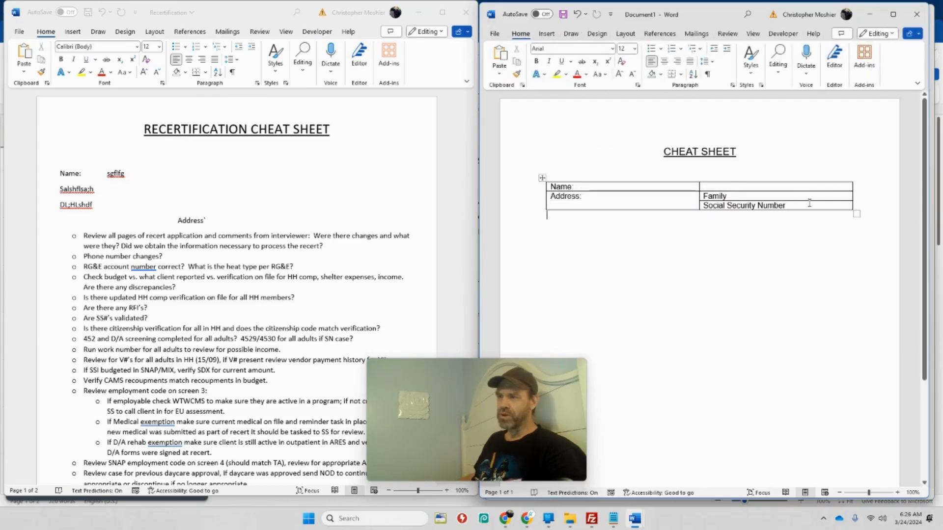
Merge the "Family" and "Social Security Number" cells into one cell
drag(849, 207, 791, 196)
right_click(789, 202)
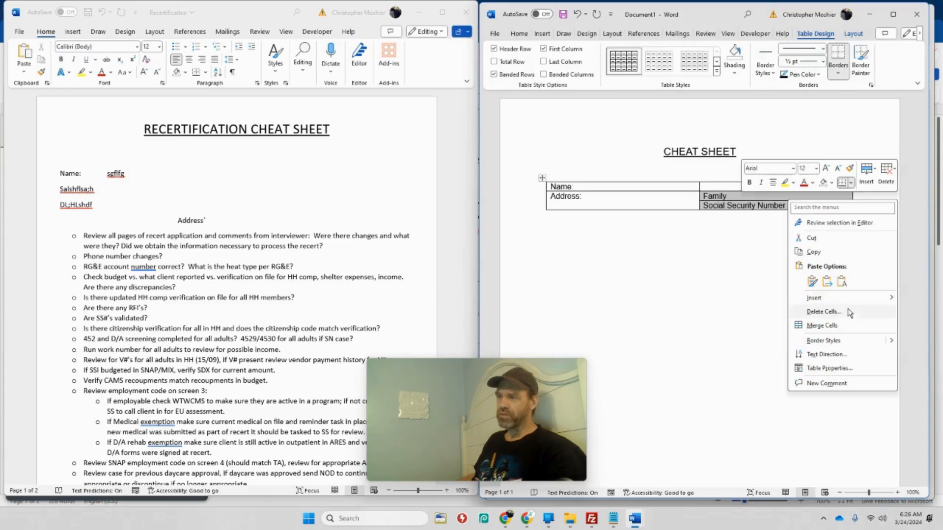
click(822, 325)
click(601, 199)
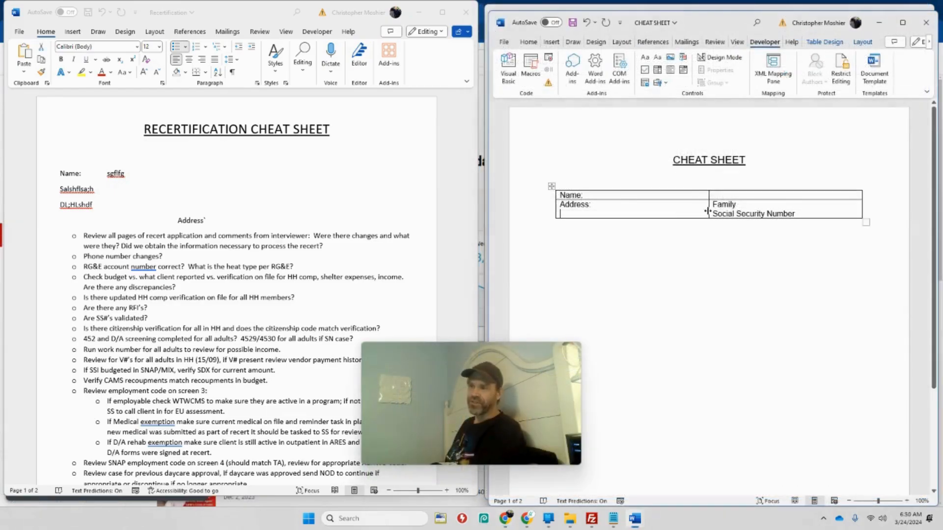
drag(683, 212, 741, 214)
right_click(740, 214)
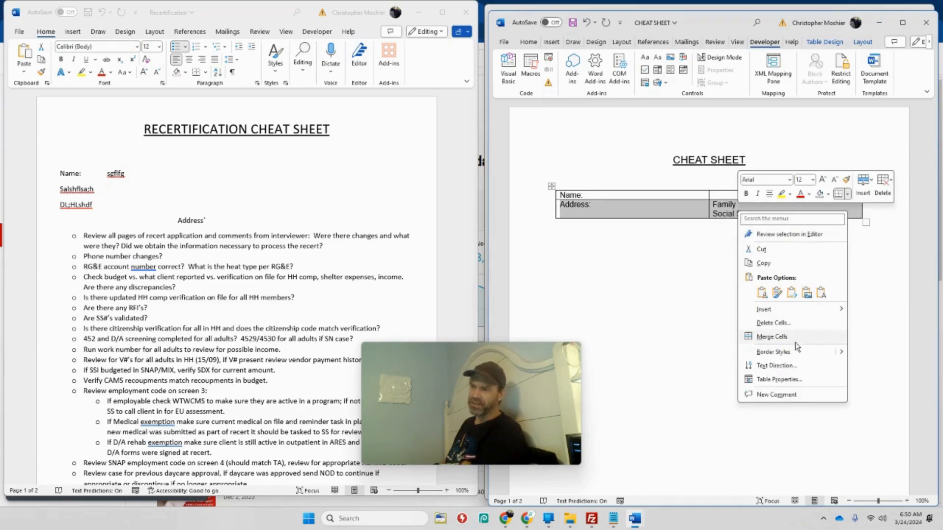
click(671, 288)
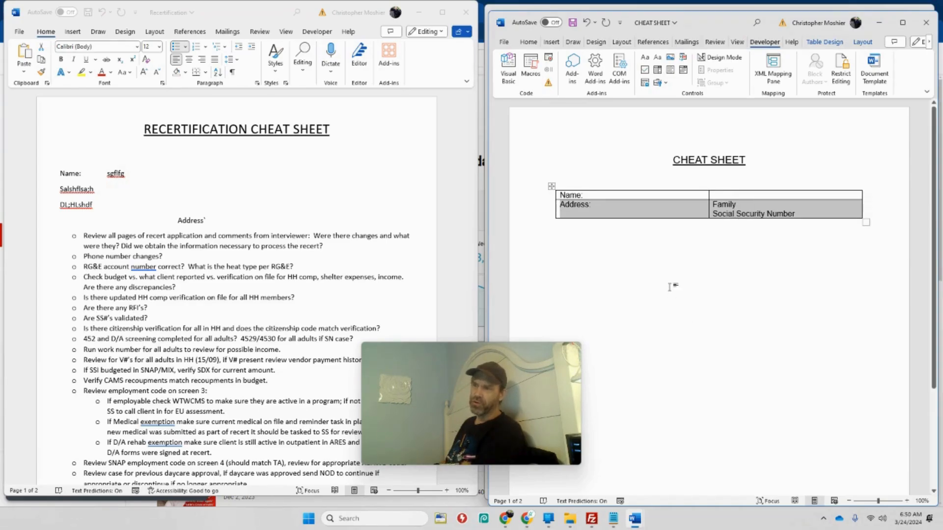
click(638, 215)
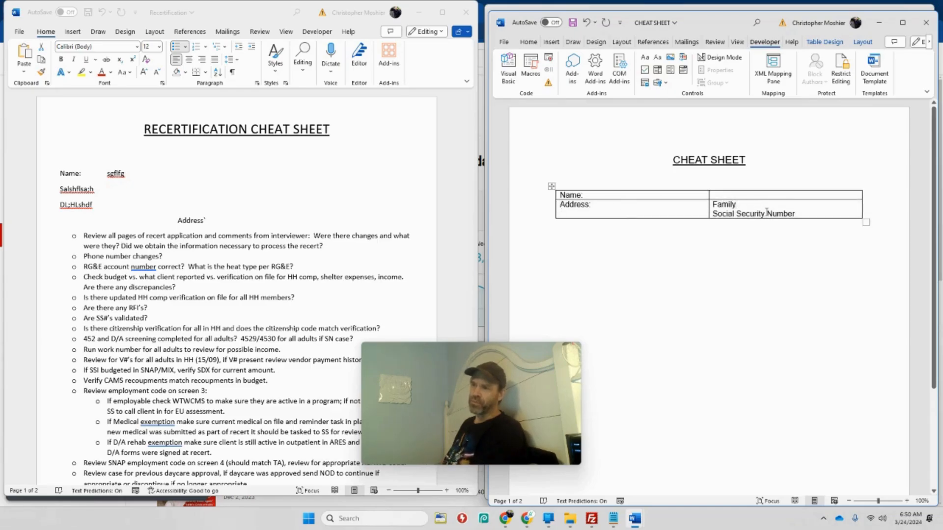
Separate "Family" and "Social Security Number" in the merged table cell with two blank lines
click(710, 214)
key(Return)
key(Return)
key(Return)
key(Return)
key(Return)
key(Return)
key(Return)
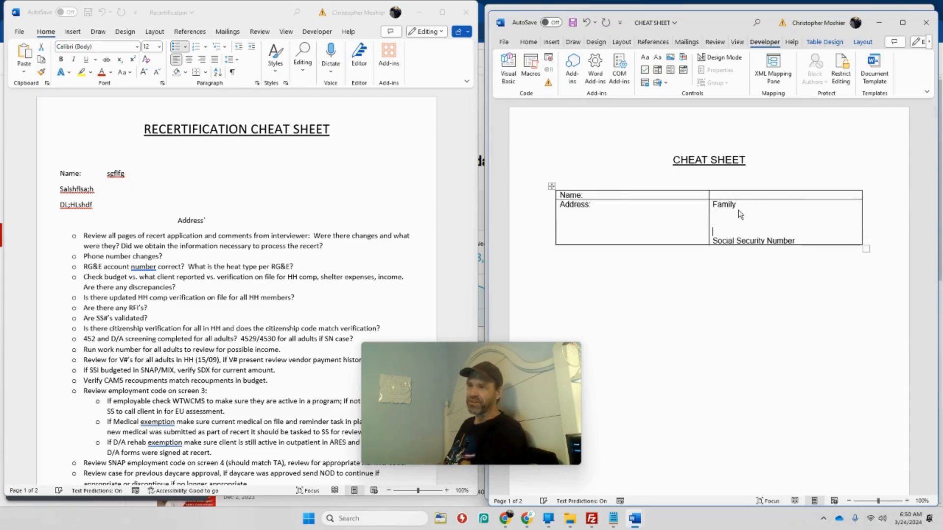
key(BackSpace)
key(BackSpace)
key(BackSpace)
key(BackSpace)
key(BackSpace)
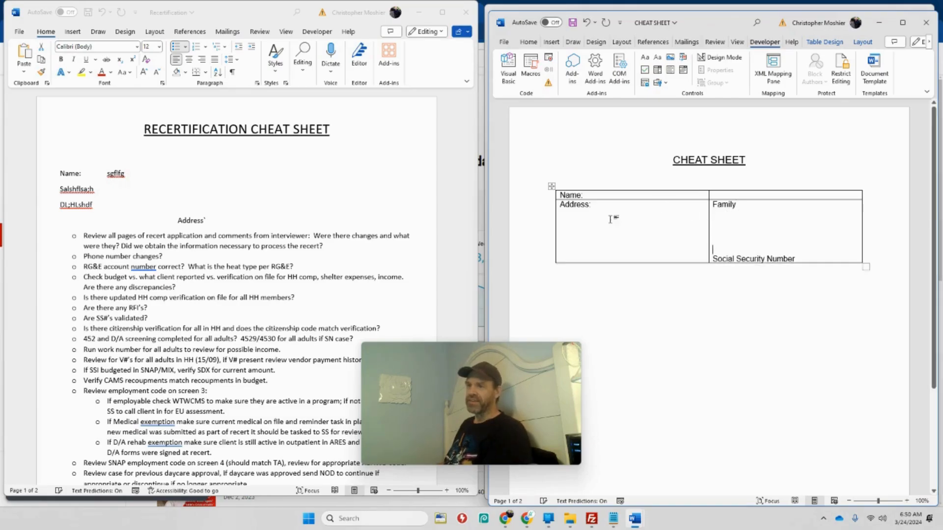
Enter a sample postal address on two lines beneath the "Address:" label in the merged cell
click(606, 212)
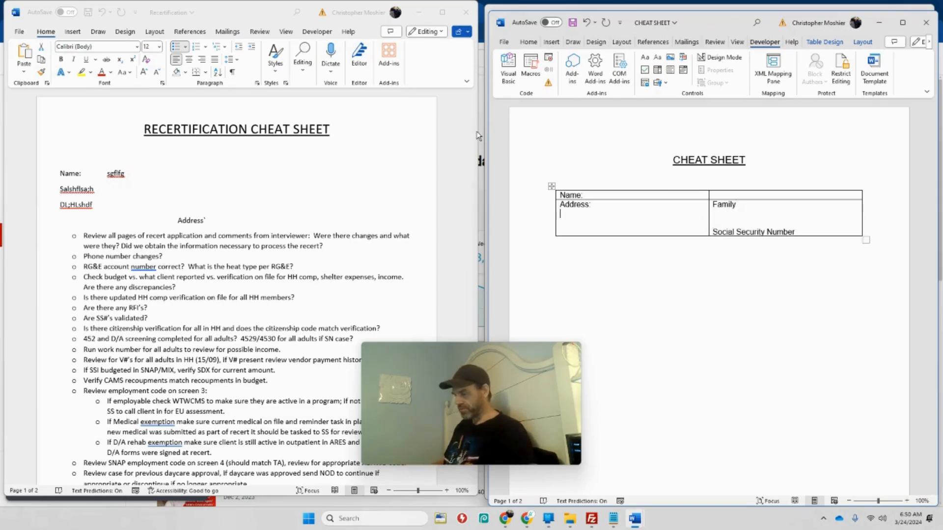
text(111 Main Strett)
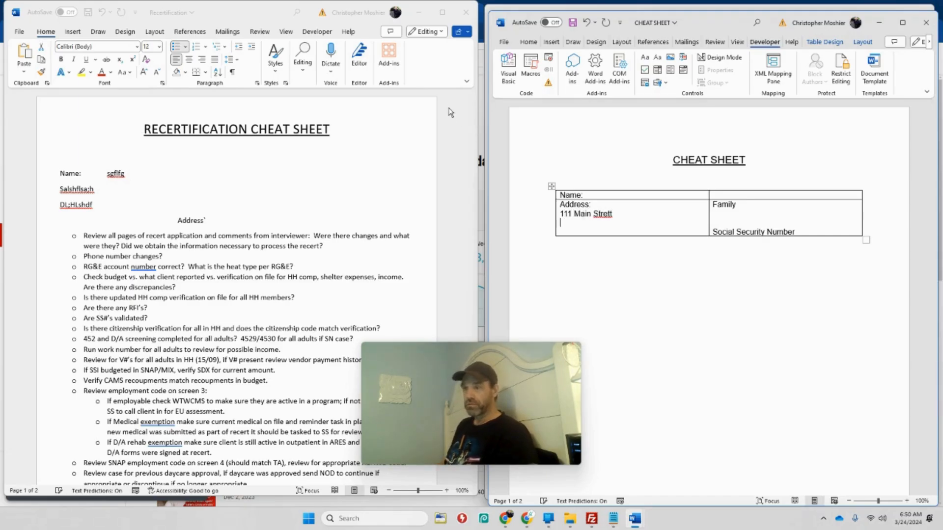
text( Rocheste)
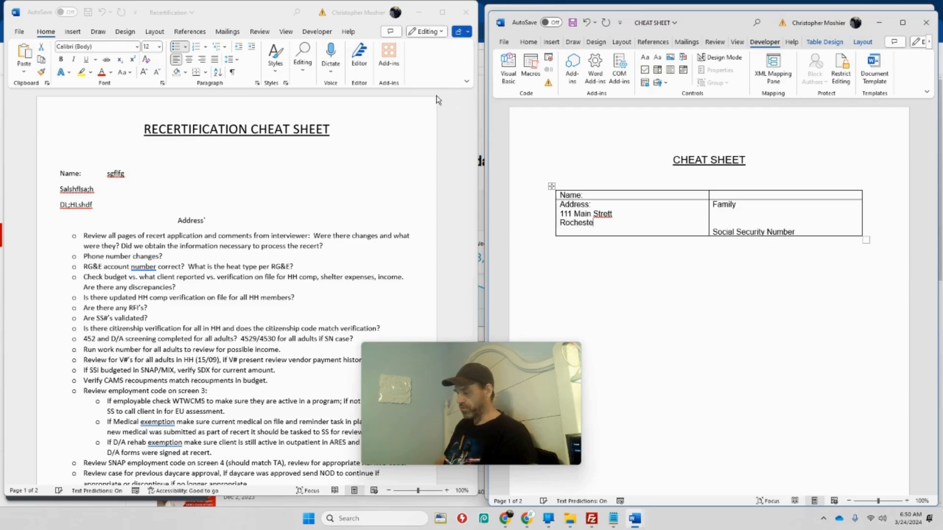
text(r, New Yor)
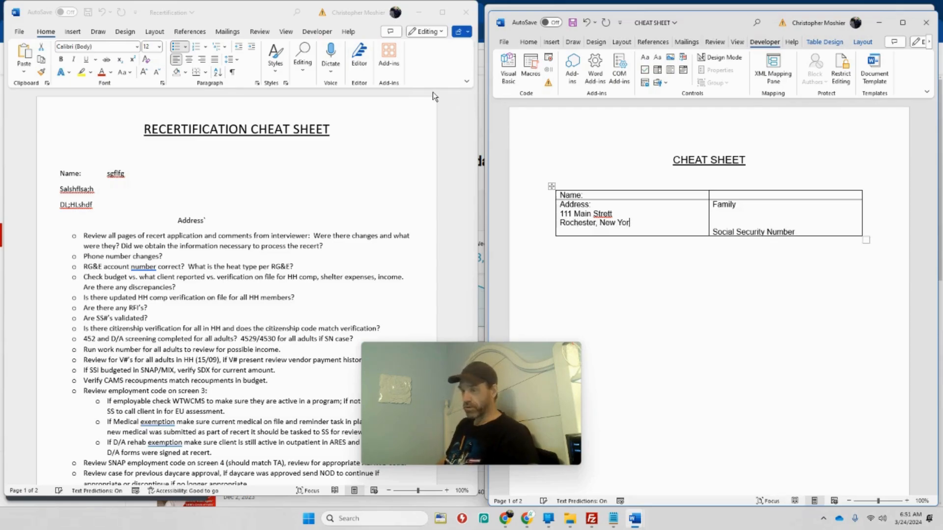
Add blank lines and filler text below the sample address to test how the merged cell expands
key(Return)
key(Return)
key(Return)
key(Return)
text(Swdsfd)
key(Return)
key(Return)
key(Return)
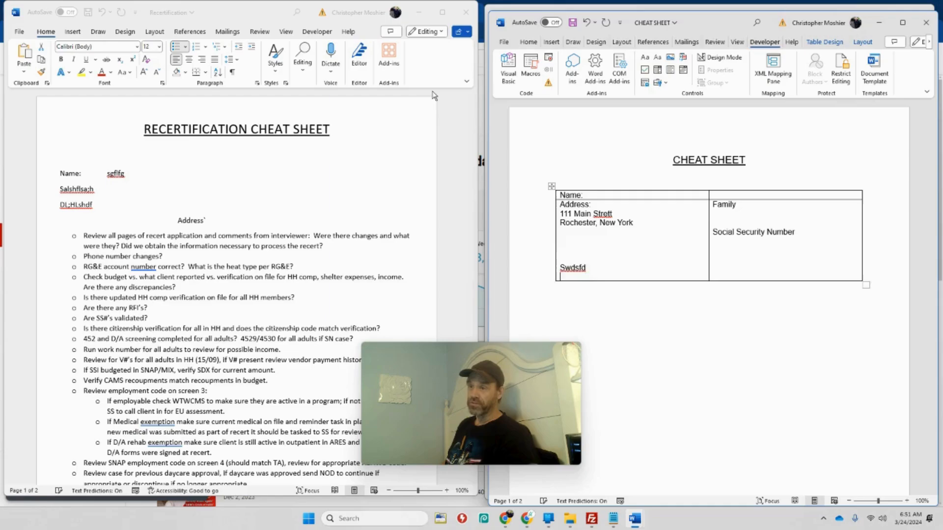
text(fsd)
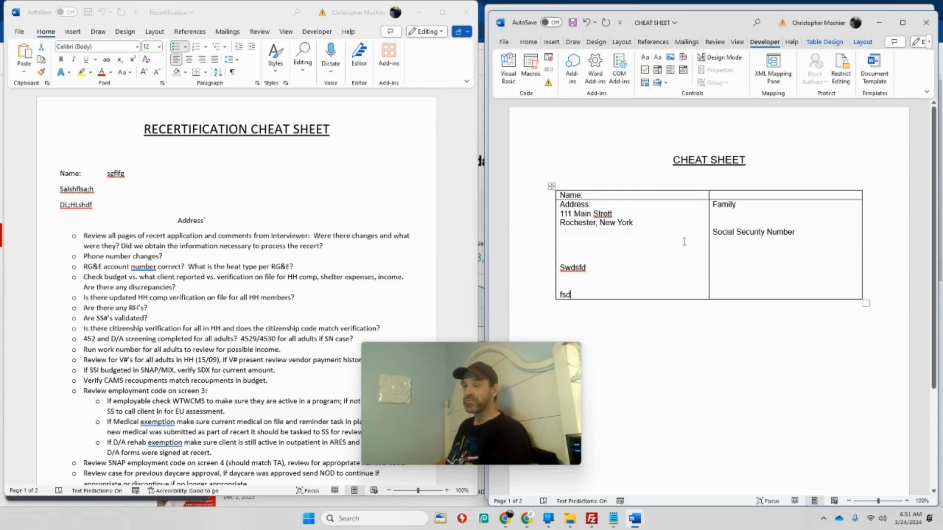
Delete the filler text and the surplus blank lines below the sample address
key(BackSpace)
key(BackSpace)
key(BackSpace)
key(BackSpace)
key(BackSpace)
key(BackSpace)
key(BackSpace)
key(BackSpace)
key(BackSpace)
key(BackSpace)
key(BackSpace)
key(BackSpace)
key(BackSpace)
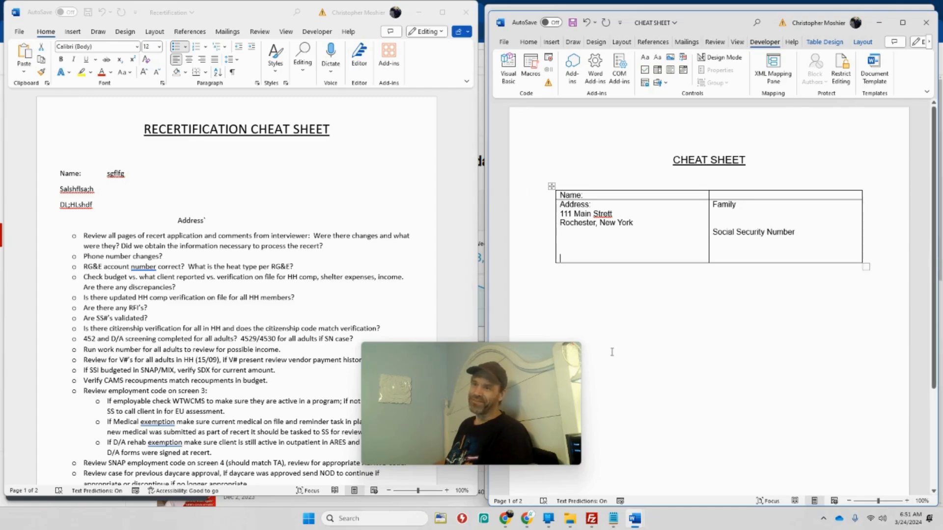
key(BackSpace)
key(BackSpace)
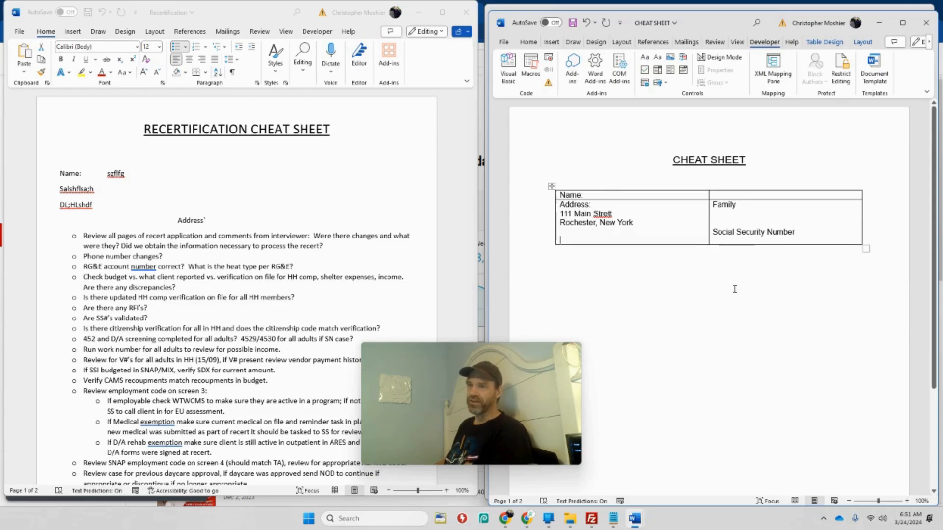
key(BackSpace)
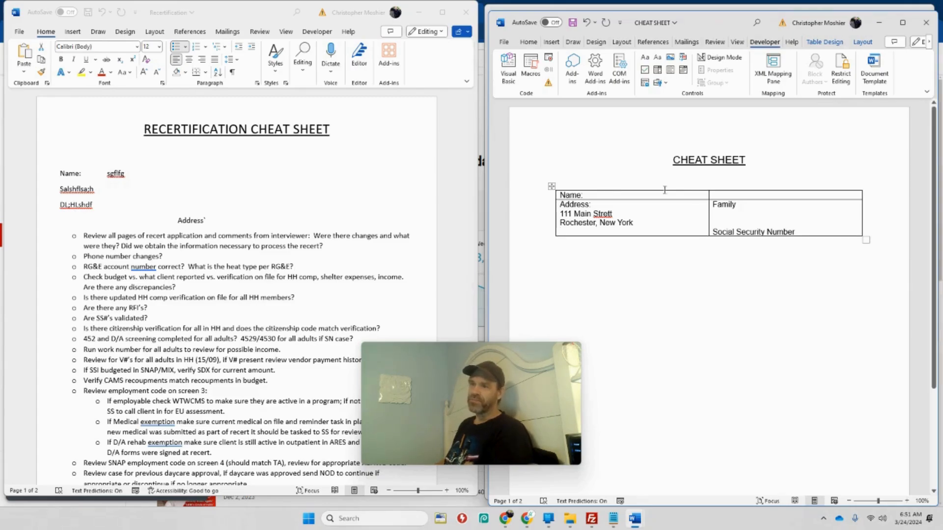
Minimize the new cheat sheet to view the finished recertification sheet behind it, and bring the new document back
click(880, 24)
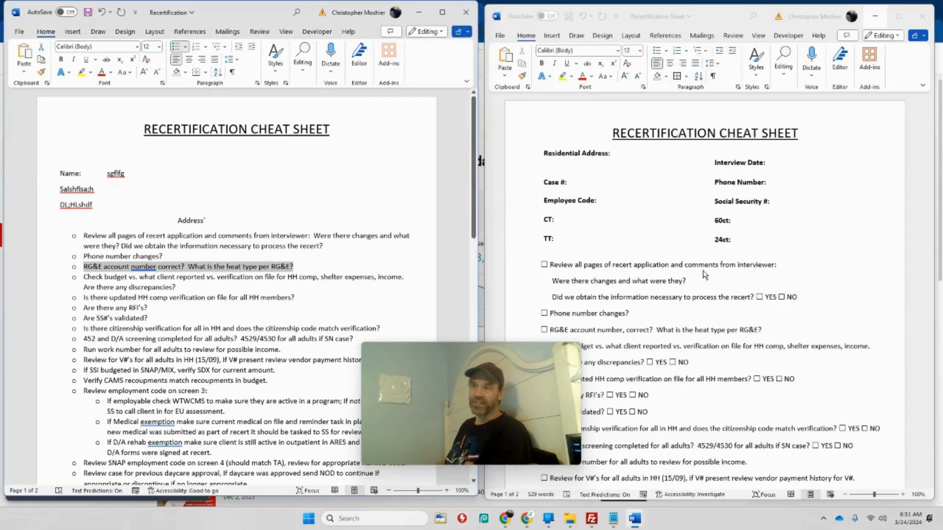
mouse_move(591, 518)
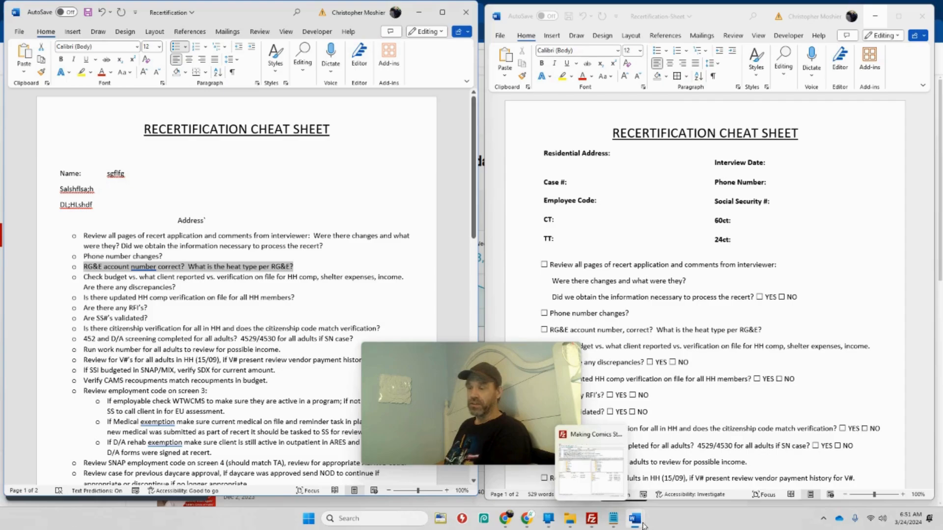
mouse_move(636, 520)
click(690, 491)
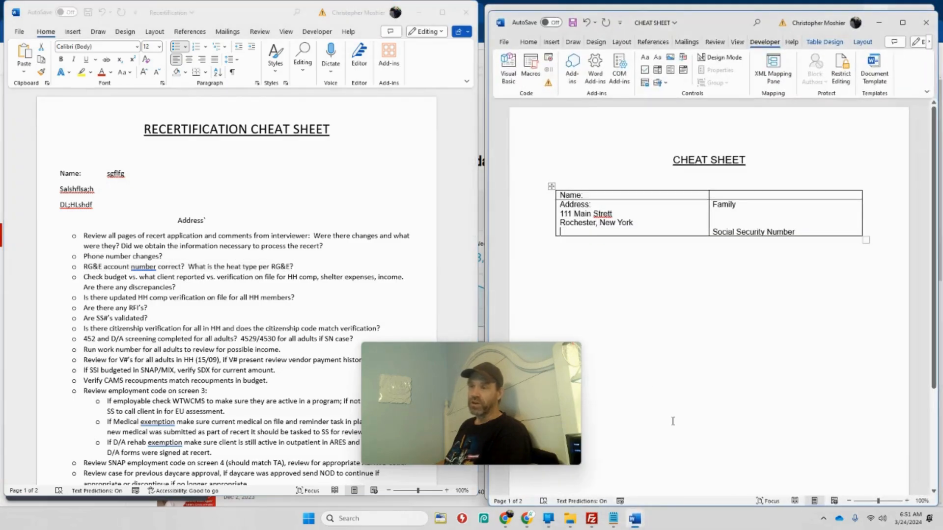
Copy the line "RG&E account number correct? What is the heat type per RG&E?" from the original document to below the new table
click(584, 260)
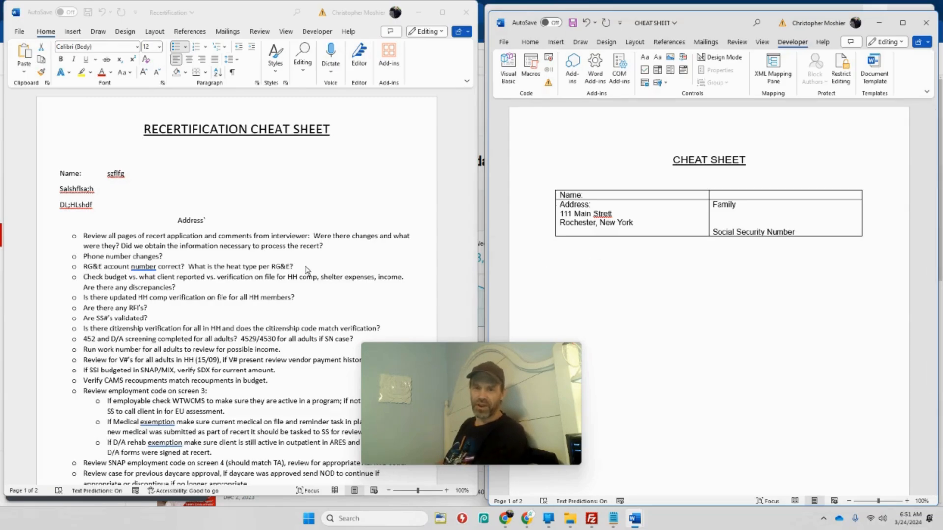
triple_click(228, 270)
key(ctrl+c)
right_click(181, 275)
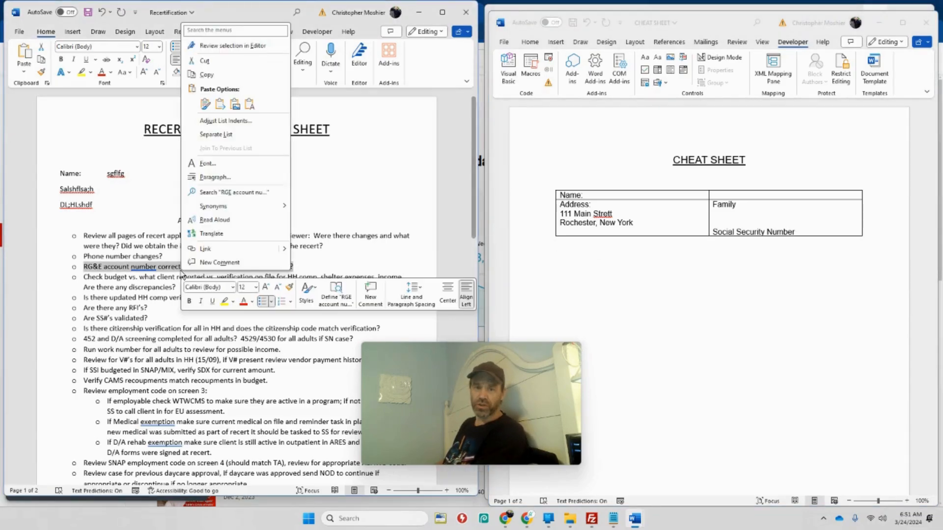
click(229, 75)
click(569, 267)
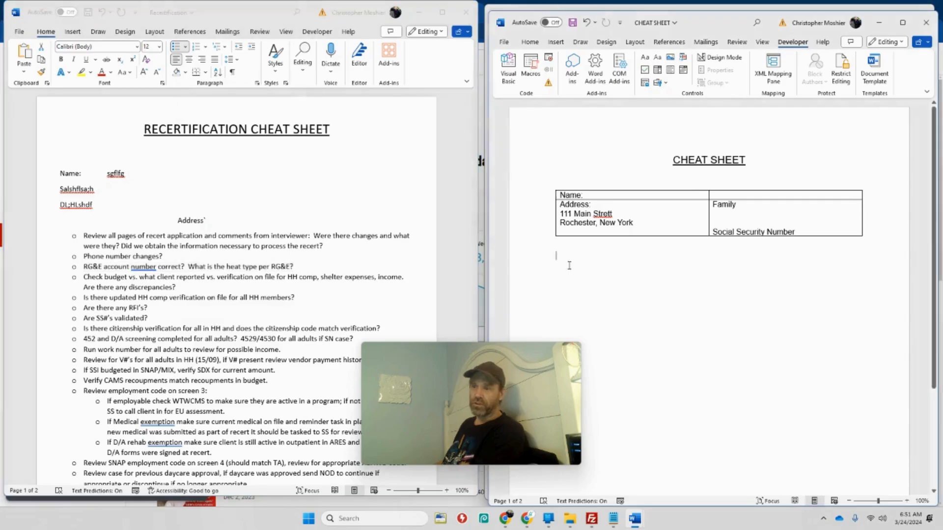
right_click(571, 268)
click(593, 332)
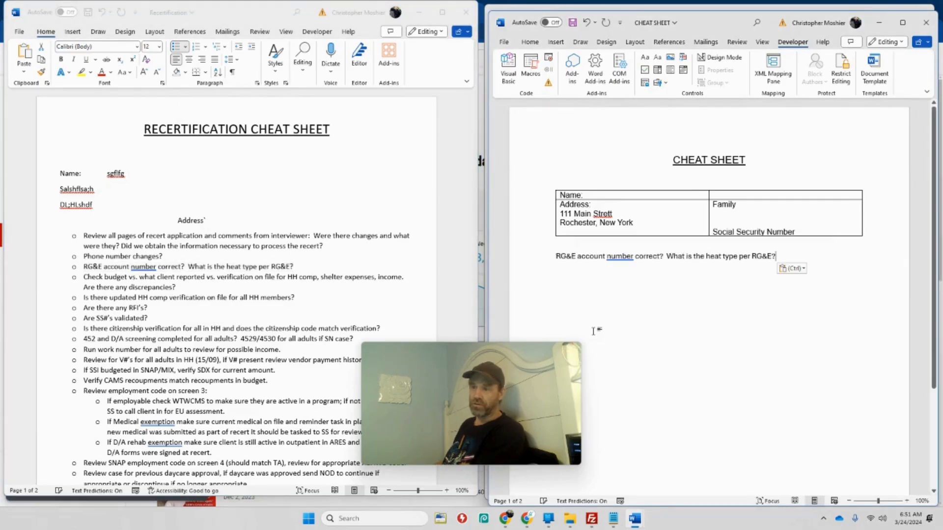
Put the question "What is the heat type per RG&E?" on its own line
double_click(619, 262)
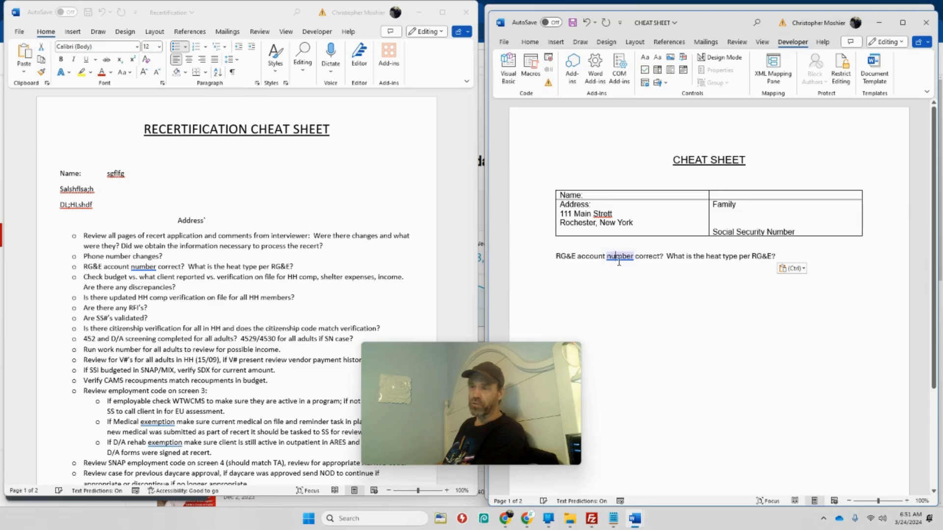
click(664, 278)
key(Return)
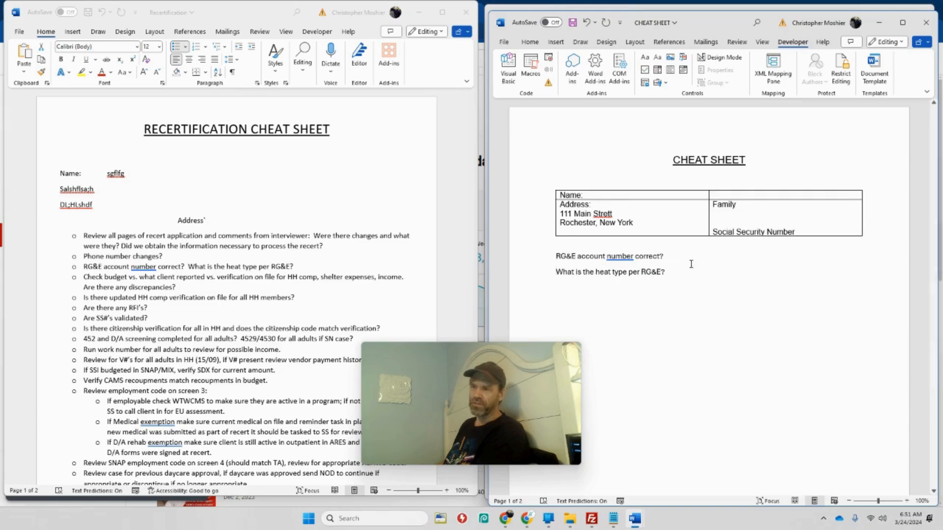
Insert a checkbox content control labelled "Yes" after the question "RG&E account number correct?"
click(683, 256)
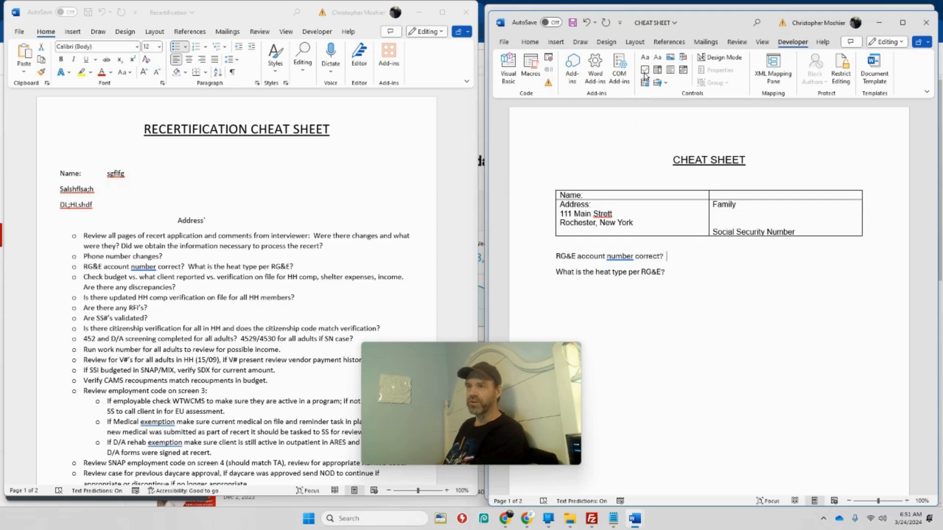
click(645, 74)
click(697, 268)
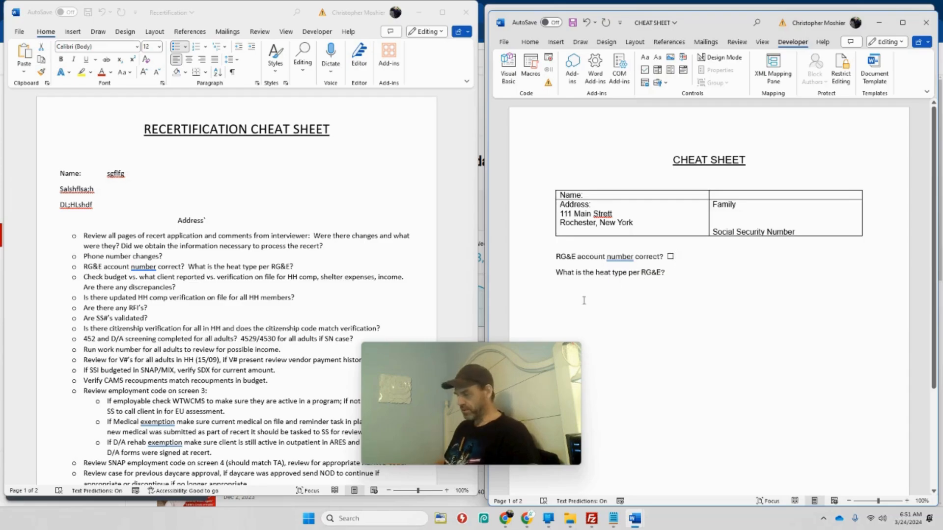
text(Yes)
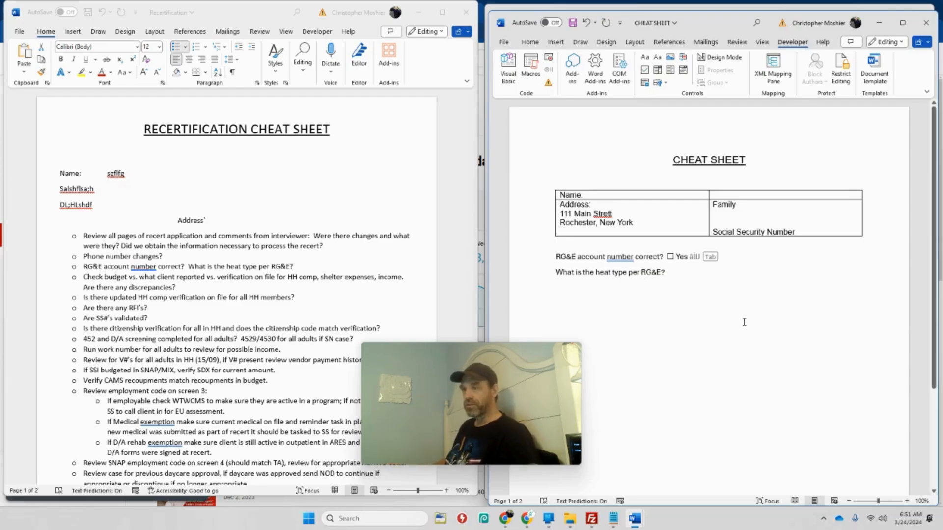
Insert a second checkbox content control labelled "No" after "Yes" and tick it
click(744, 323)
click(690, 256)
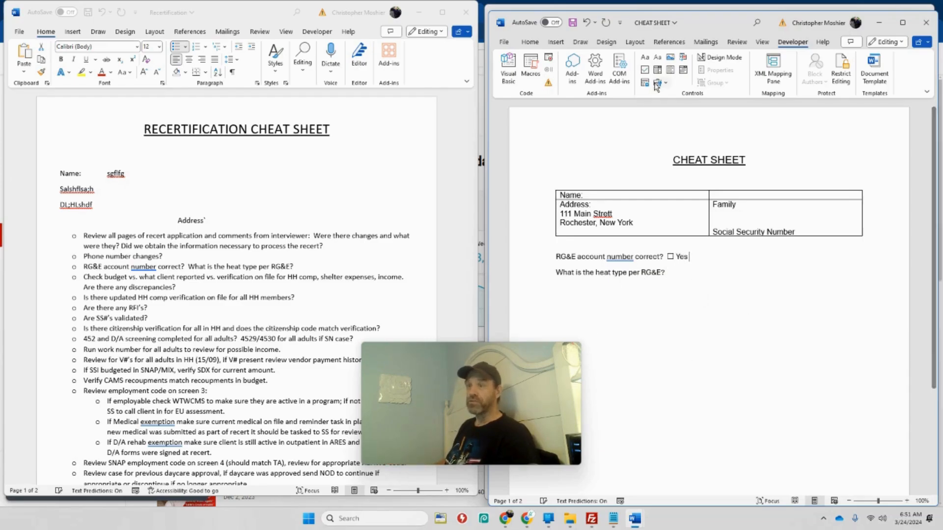
click(645, 70)
click(739, 260)
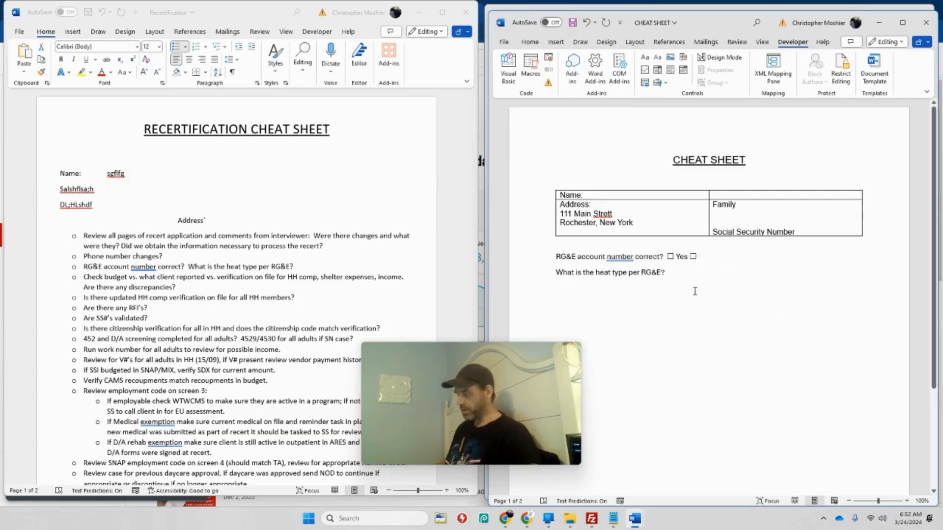
text(No)
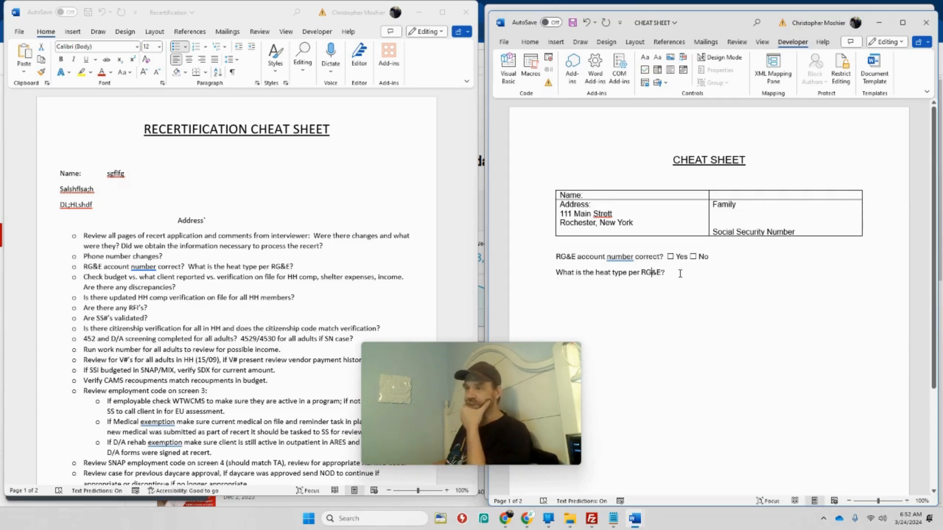
click(693, 257)
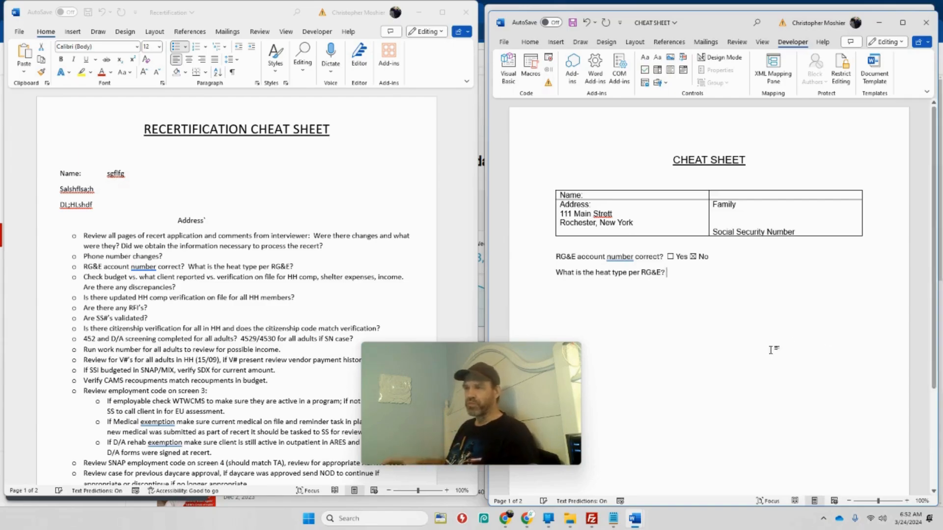
Insert a checkbox labelled "Gas" after the heat type question and tick it
text(Gas)
key(BackSpace)
key(BackSpace)
key(BackSpace)
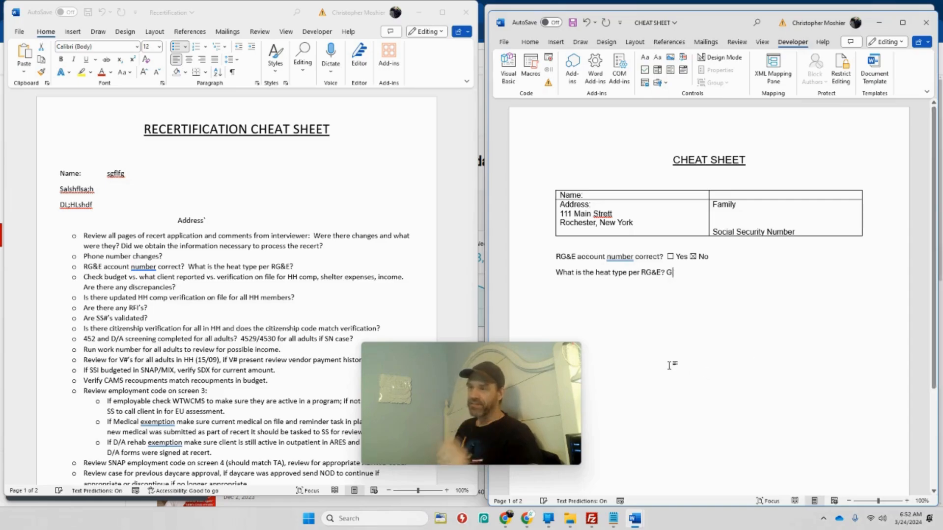
click(645, 71)
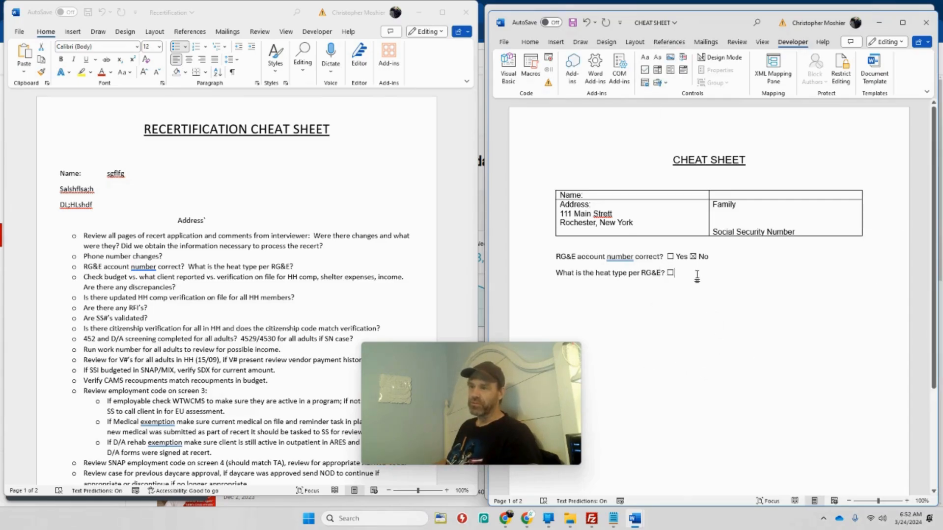
mouse_move(573, 363)
text(Gas)
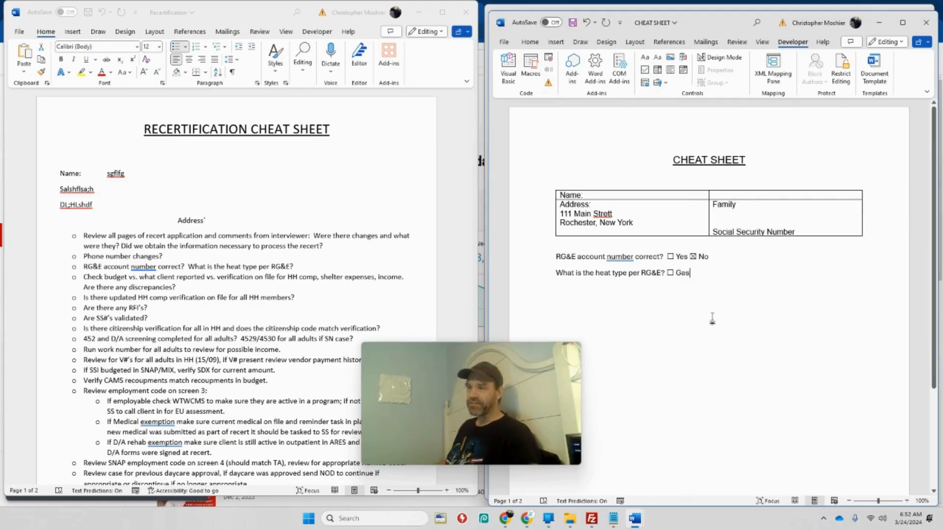
click(670, 273)
click(701, 291)
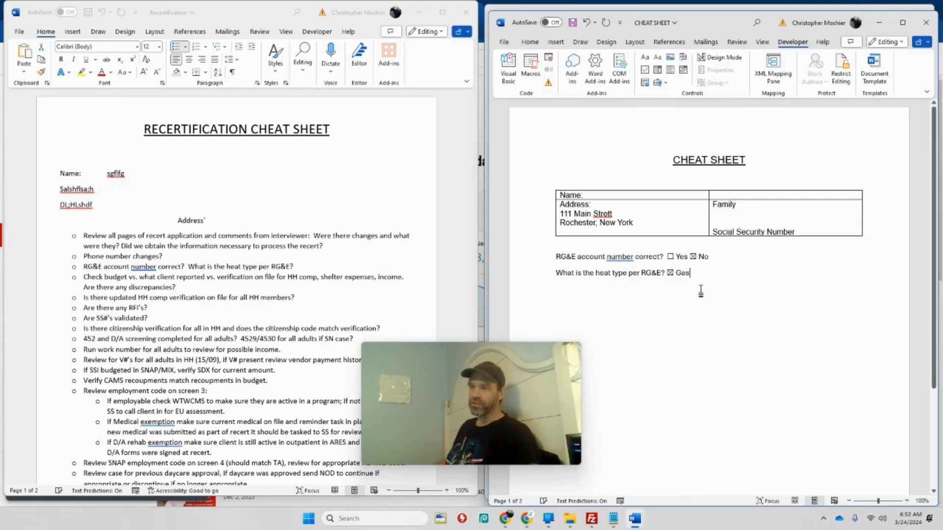
Remove the "Gas" label and its checkbox from the heat type question
drag(702, 277, 674, 274)
key(BackSpace)
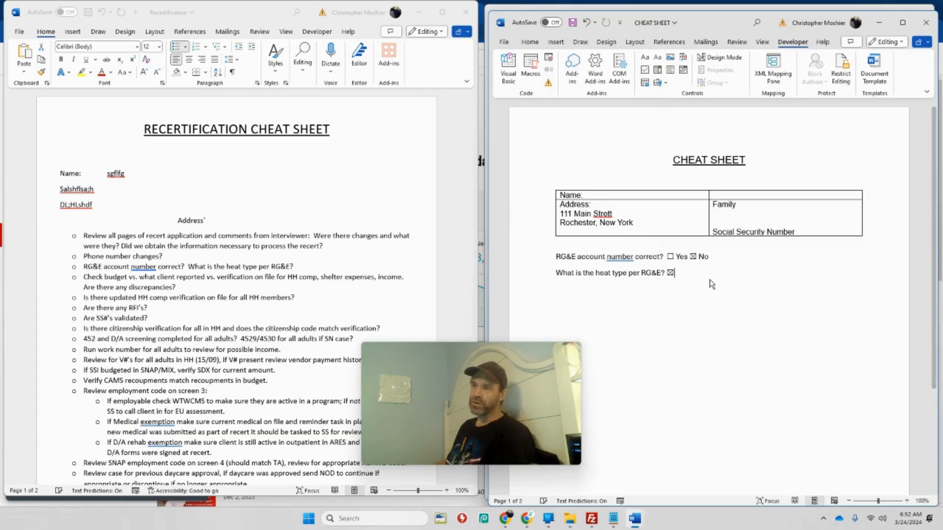
key(BackSpace)
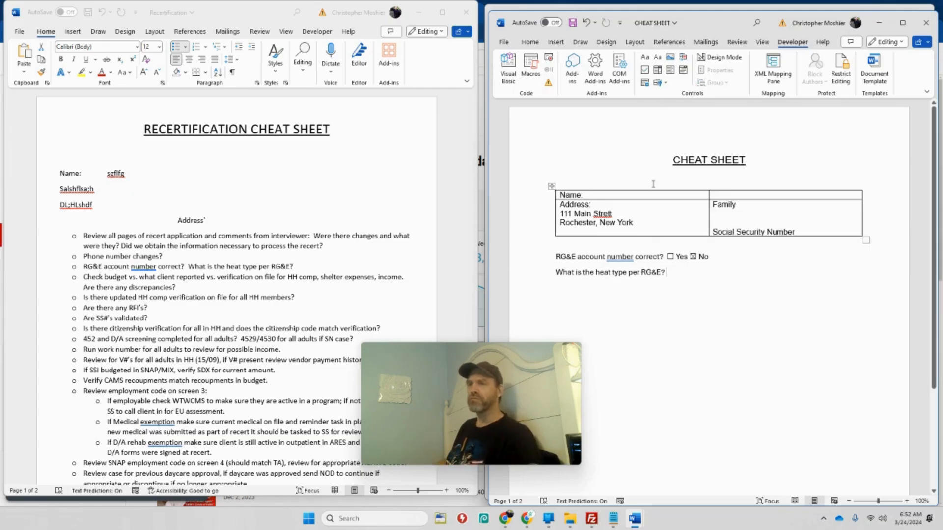
Insert a drop-down list content control after "What is the heat type per RG&E?" and select it
click(670, 72)
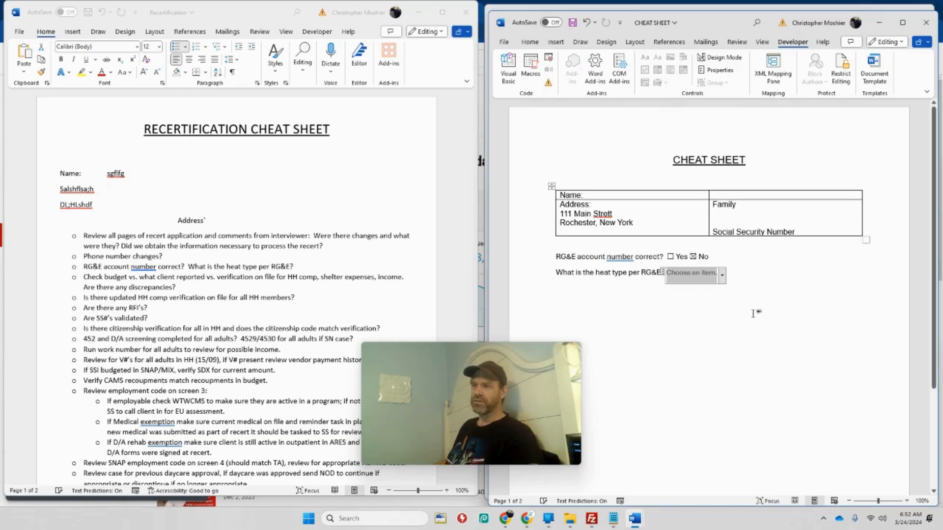
click(694, 281)
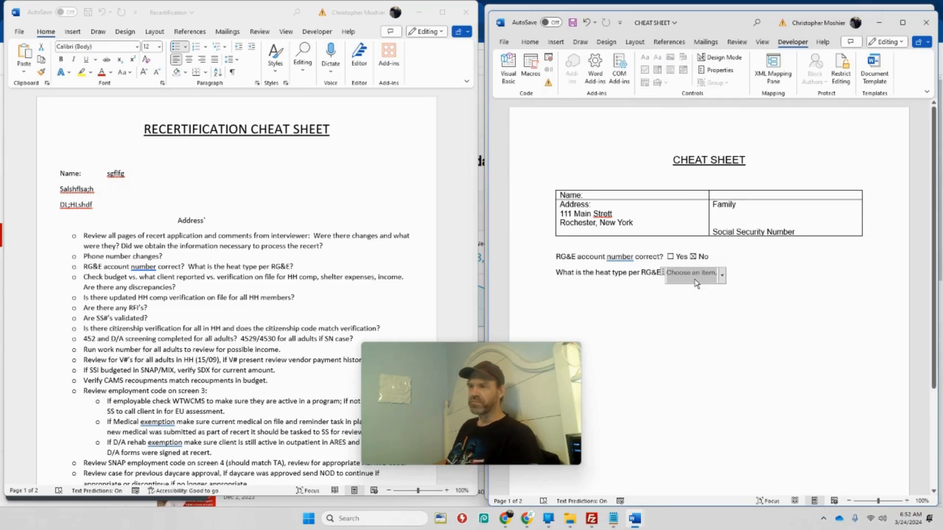
Open the heat type drop-down list's properties and add the choice "Gas"
click(719, 71)
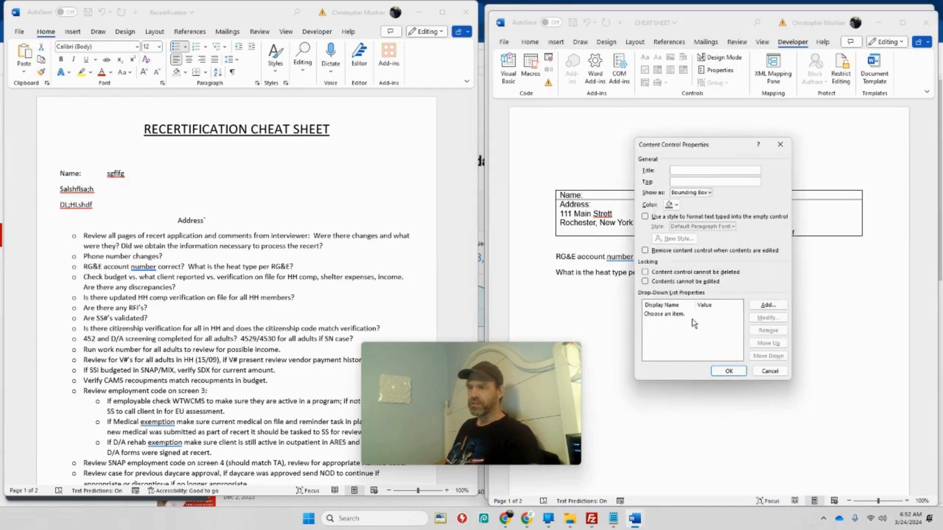
click(673, 315)
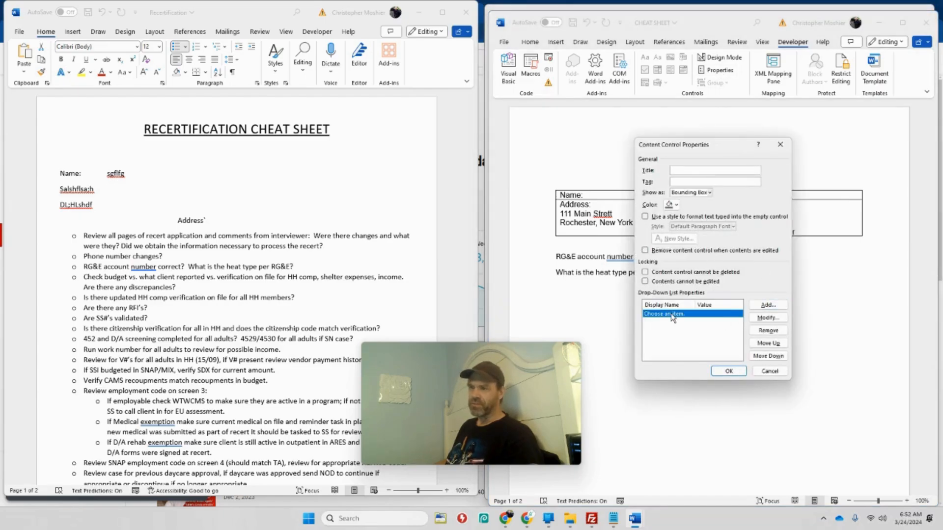
click(767, 307)
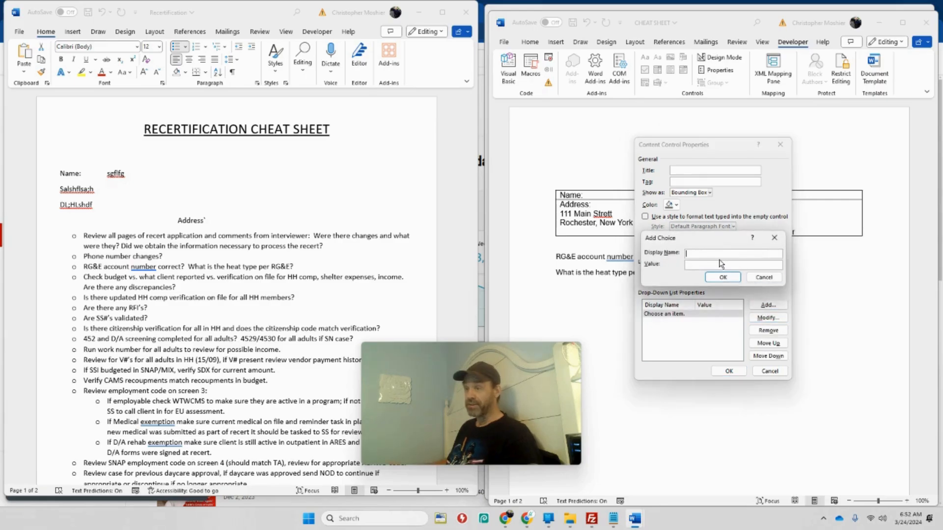
text(Gas)
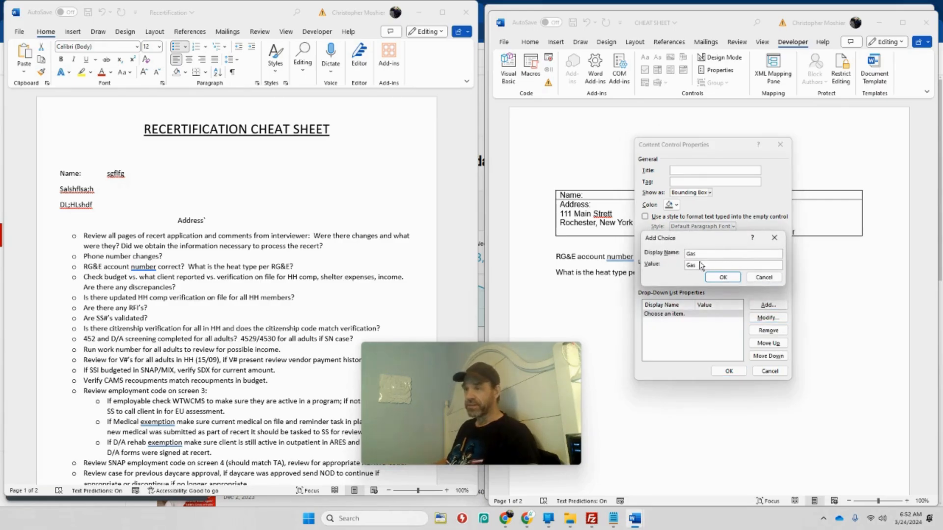
click(723, 277)
Add the choices "Electricty" and "Camp Fire" to the heat type drop-down list and apply its properties
click(769, 306)
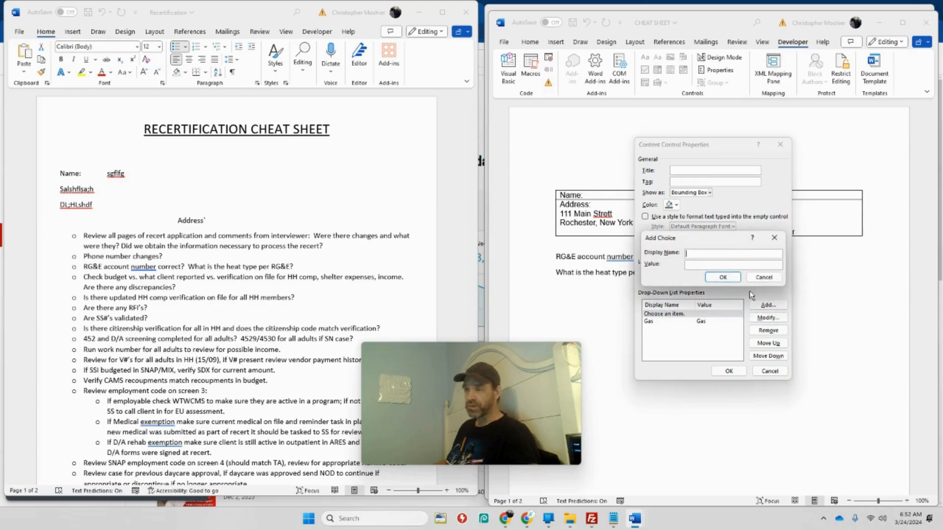
text(El)
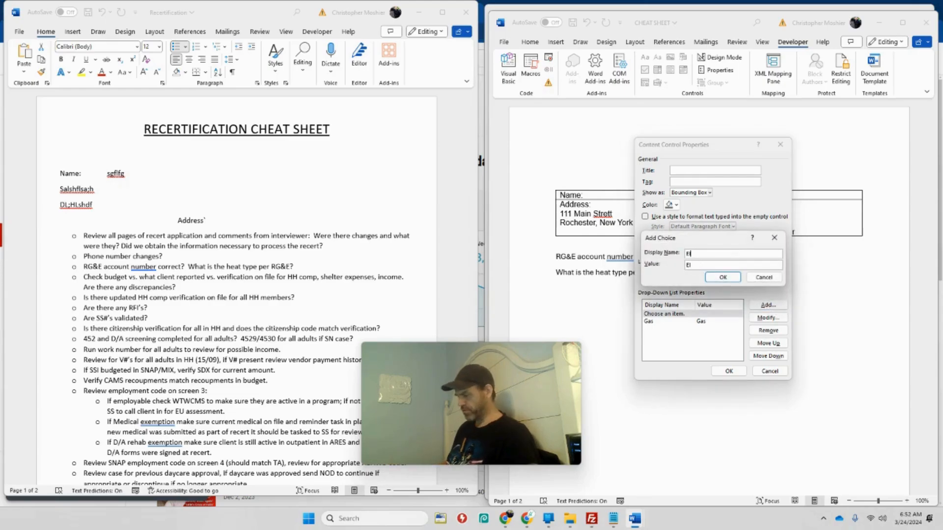
text(ectricty)
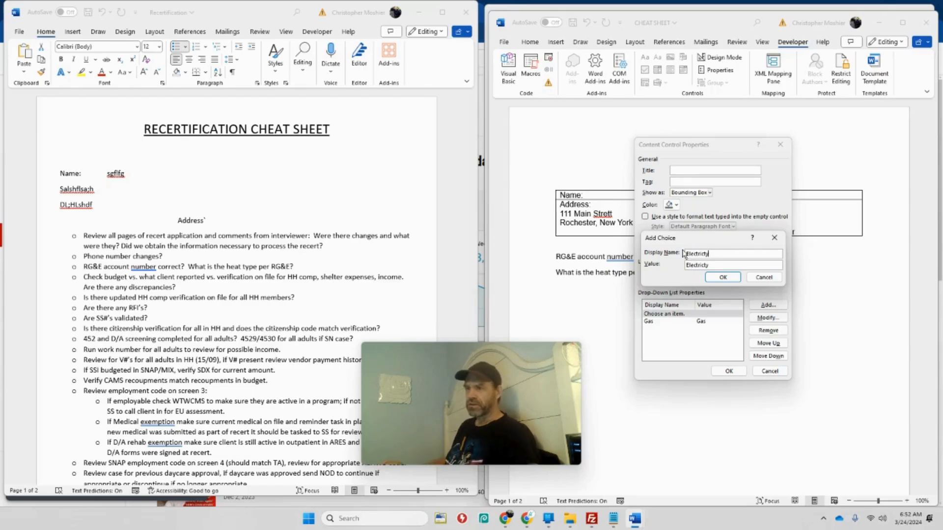
click(723, 277)
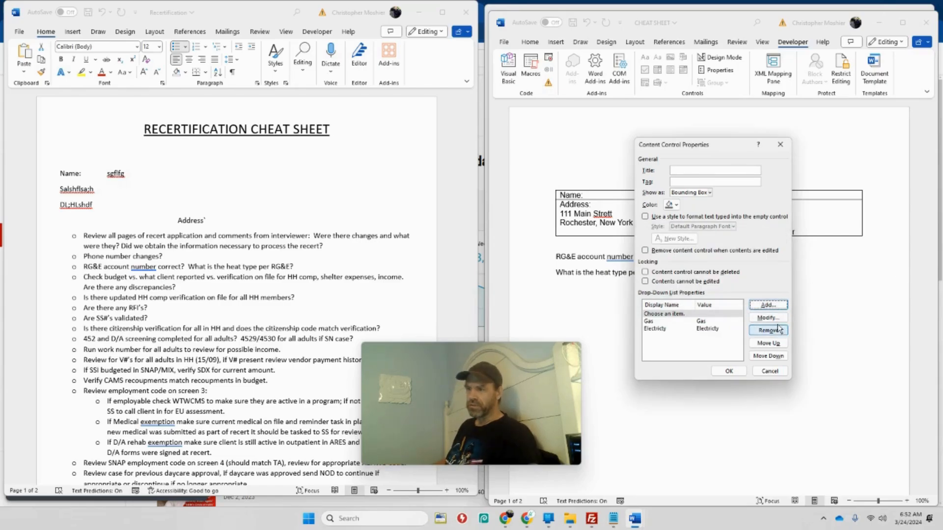
click(768, 306)
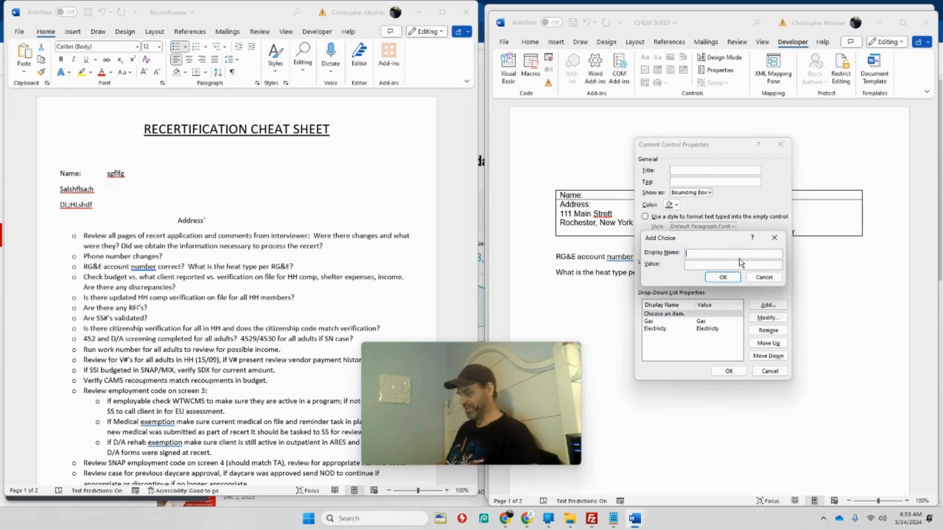
text(Camp Fire)
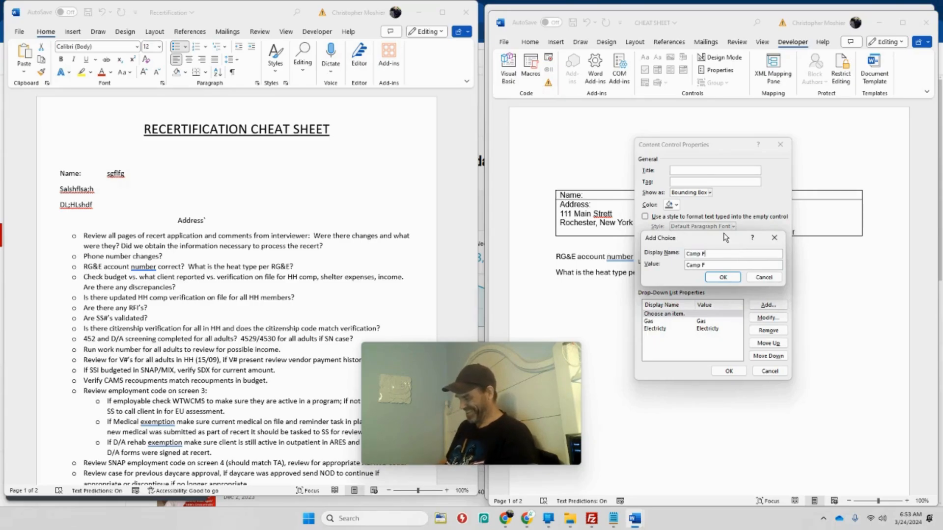
click(720, 278)
click(736, 373)
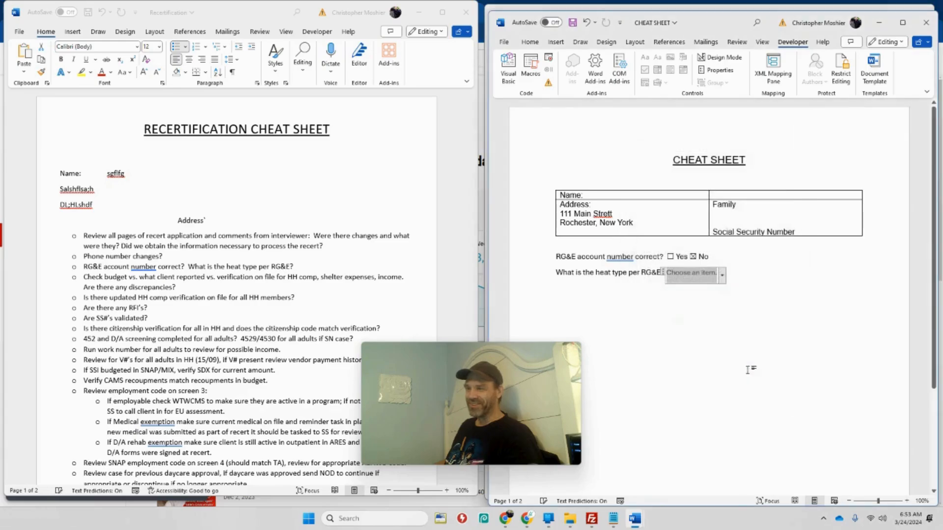
Choose "Camp Fire" as the answer in the heat type drop-down list
click(723, 277)
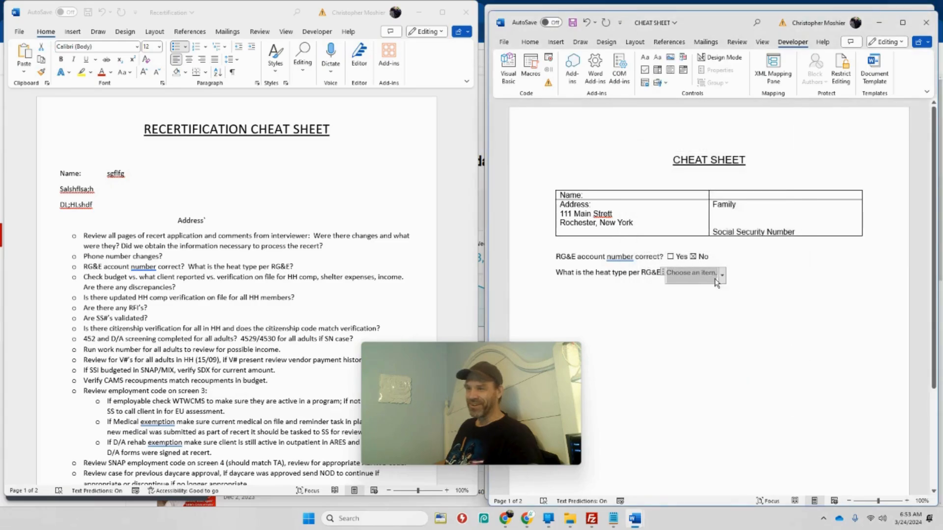
click(722, 276)
click(706, 322)
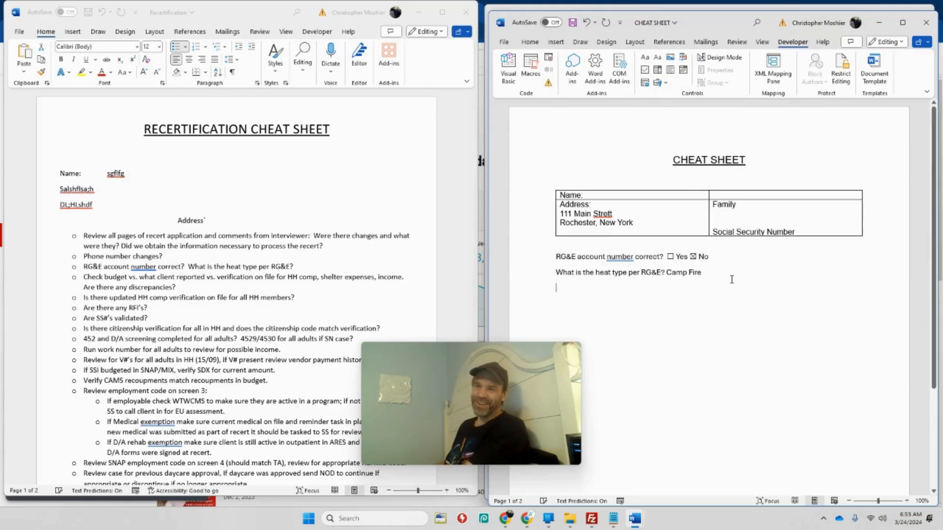
Insert a date picker content control below the heat type question and pick 3/13/2024 in it
click(683, 71)
drag(511, 371, 425, 290)
click(581, 288)
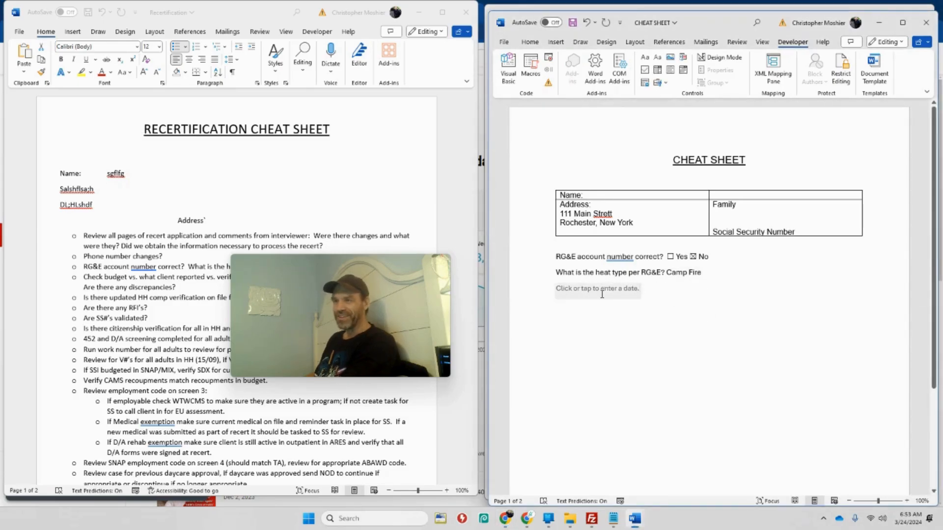
click(716, 71)
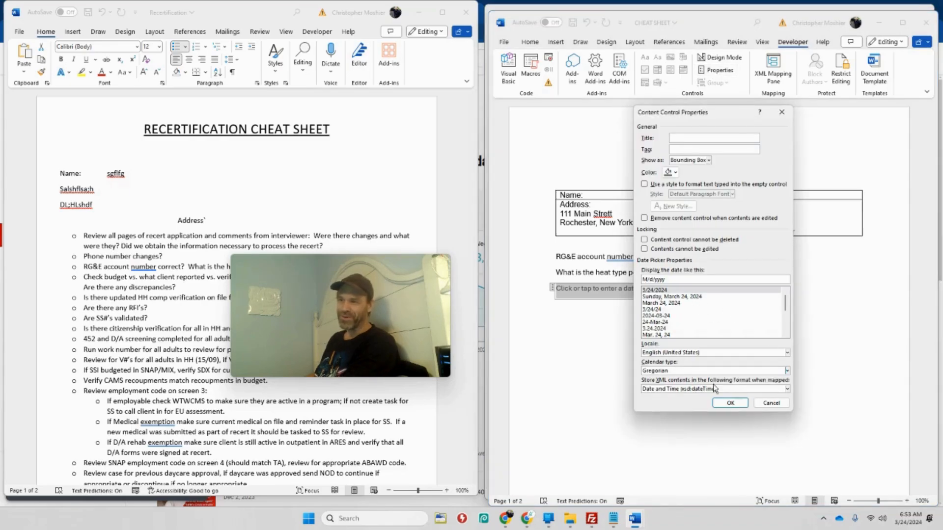
click(771, 403)
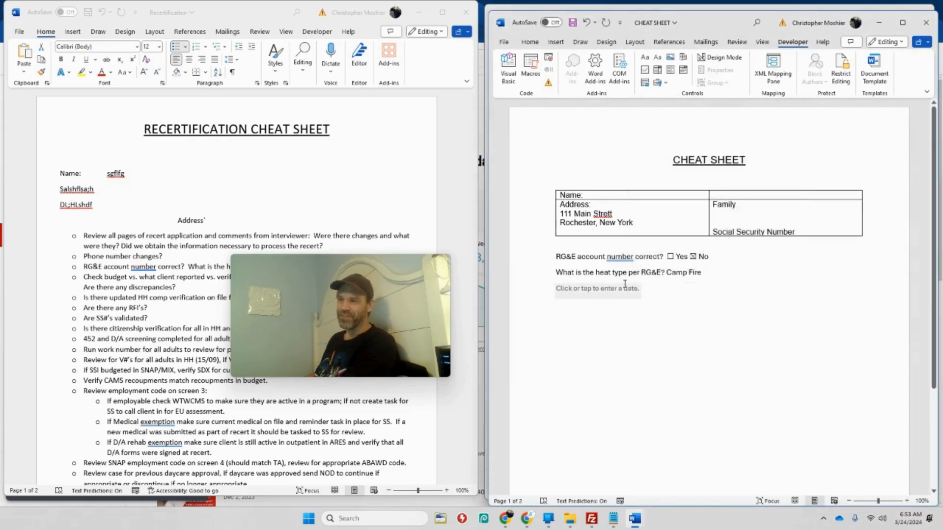
click(650, 293)
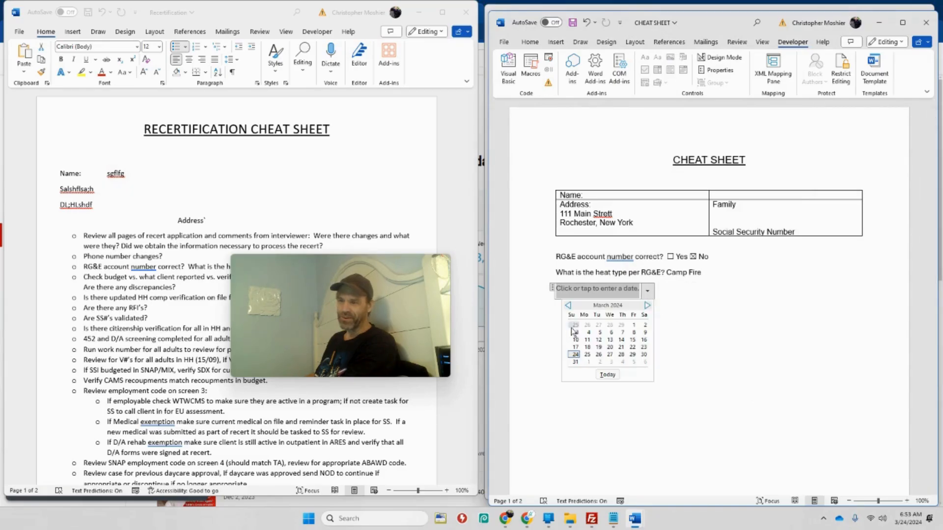
click(610, 340)
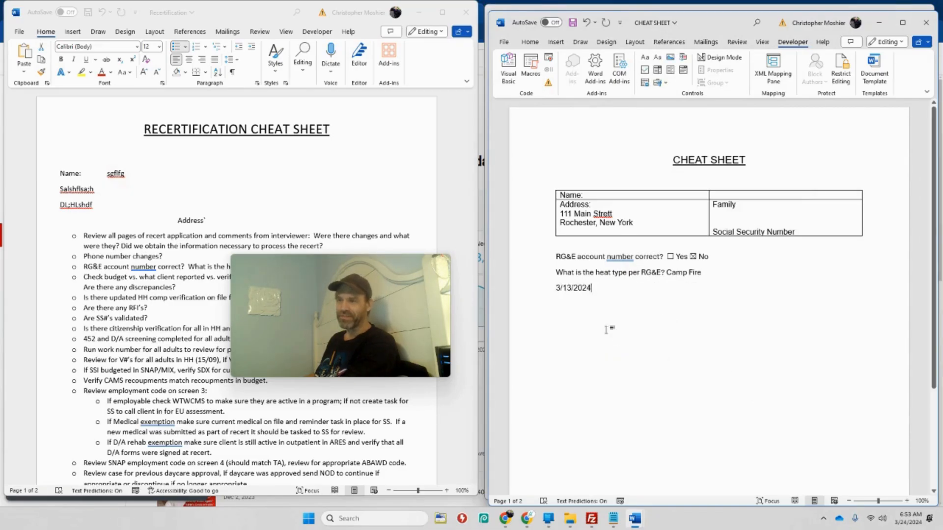
Add the label "Date:" in front of the date picker and change its date to 3/14/2024
click(554, 285)
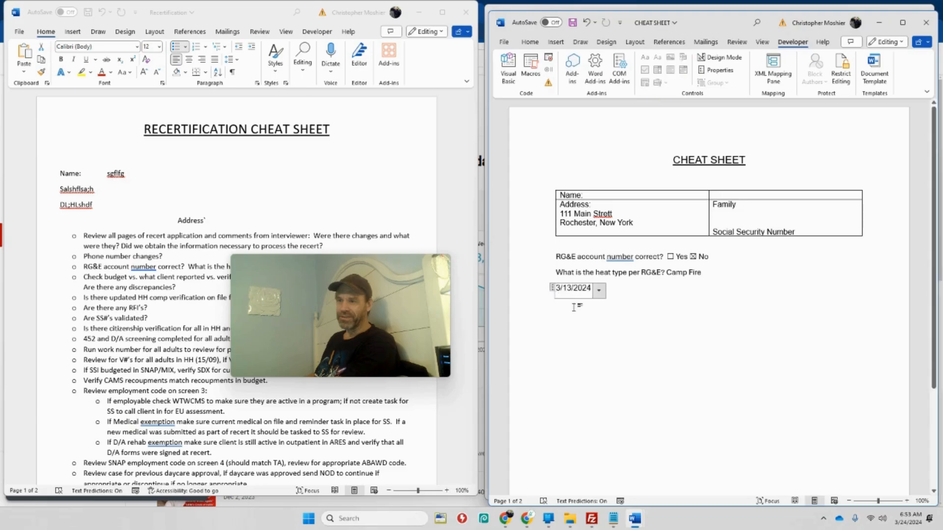
key(Left)
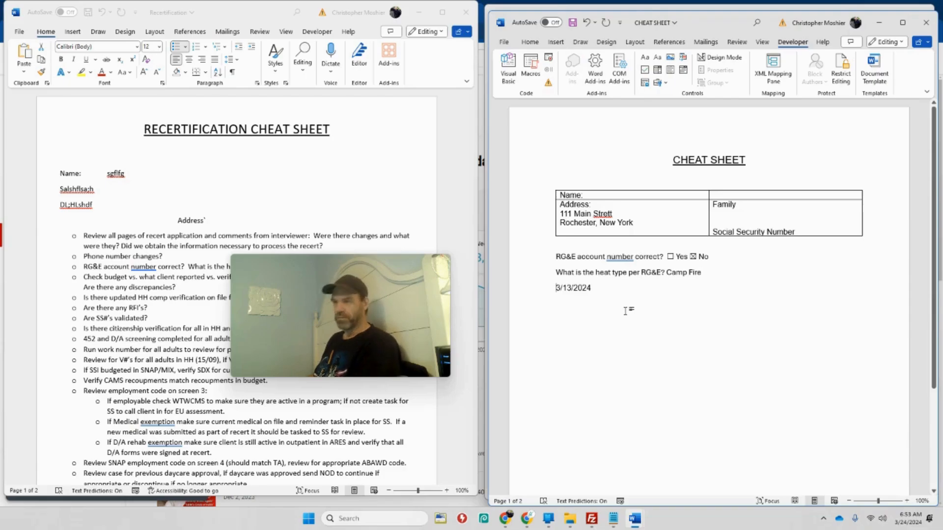
text(Date:)
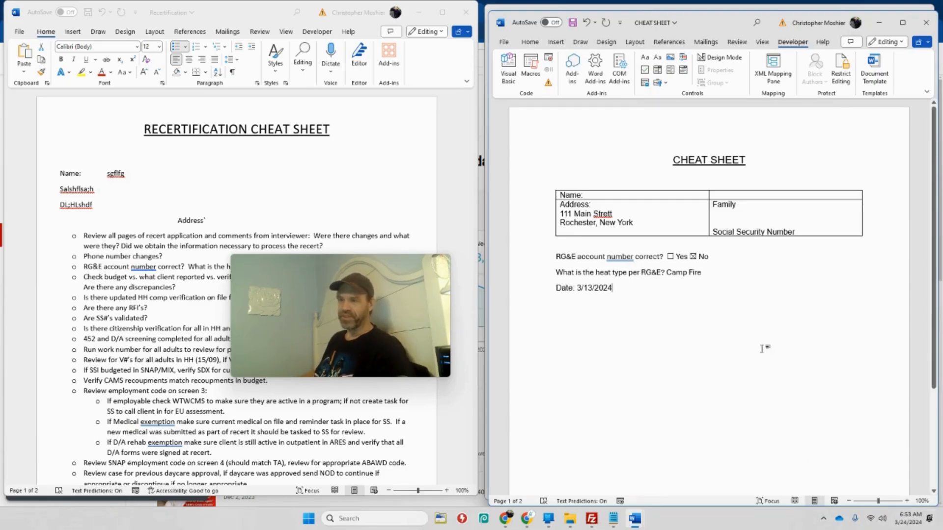
click(594, 289)
click(620, 290)
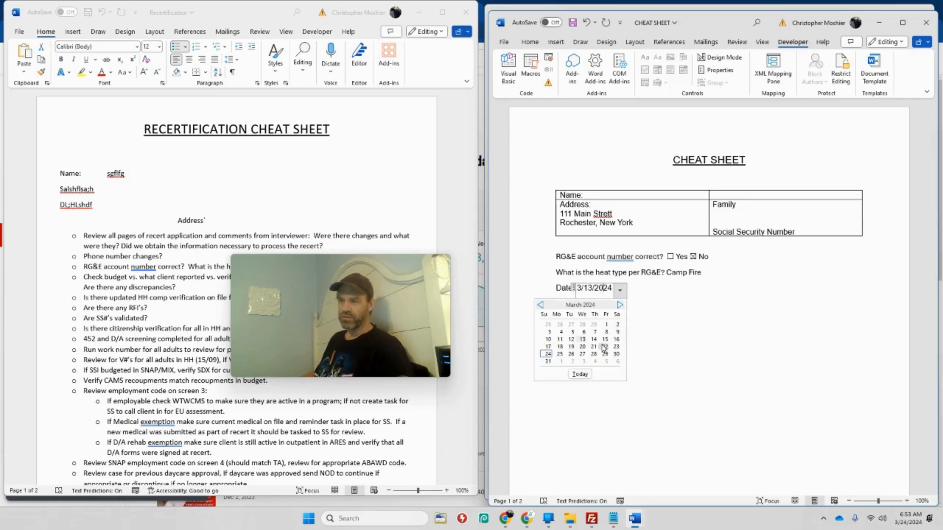
click(593, 340)
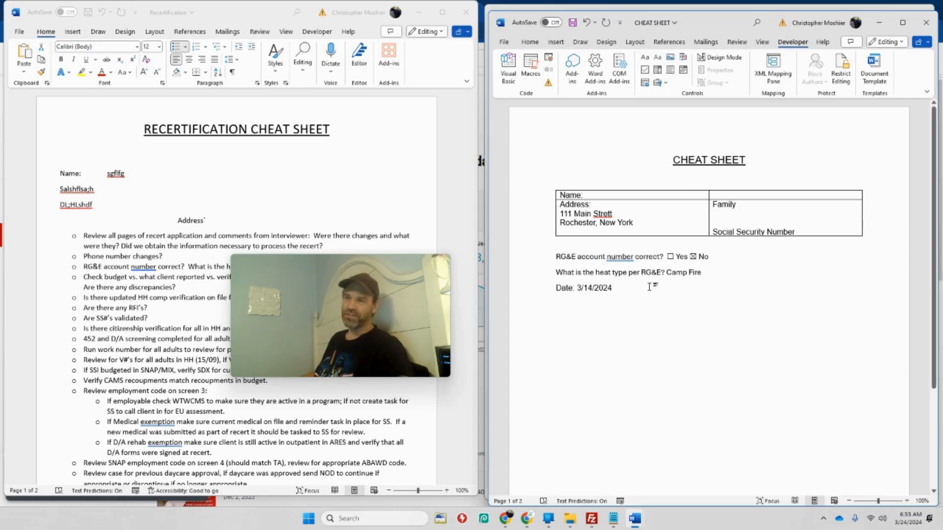
Insert a combo box content control on a new line below the date
key(Return)
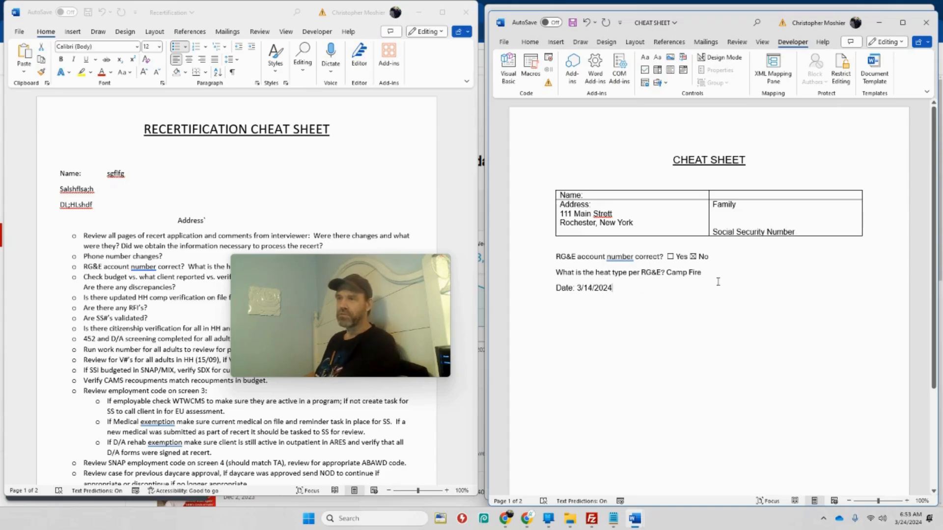
click(658, 71)
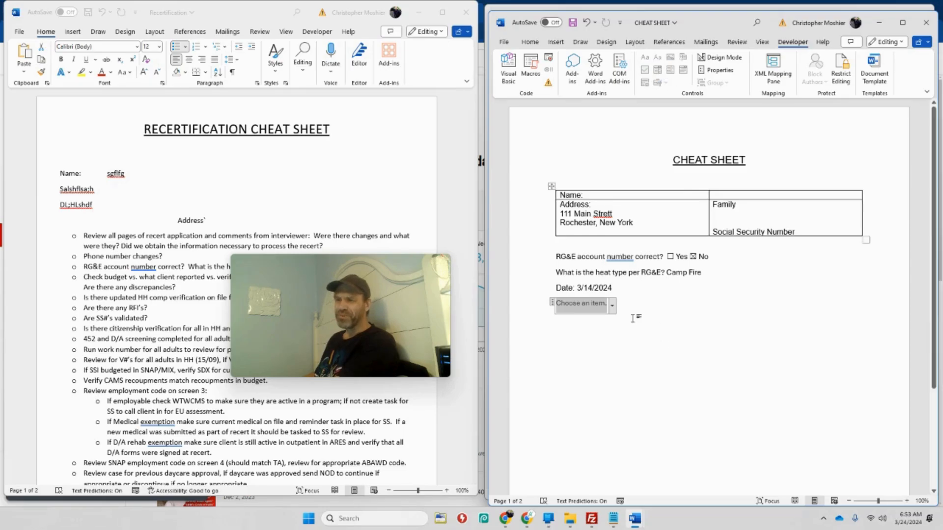
click(599, 288)
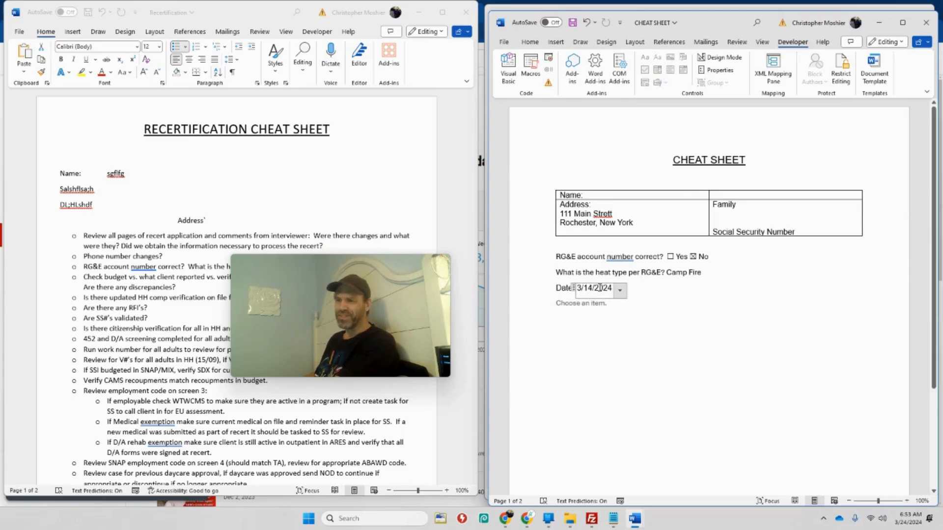
click(686, 273)
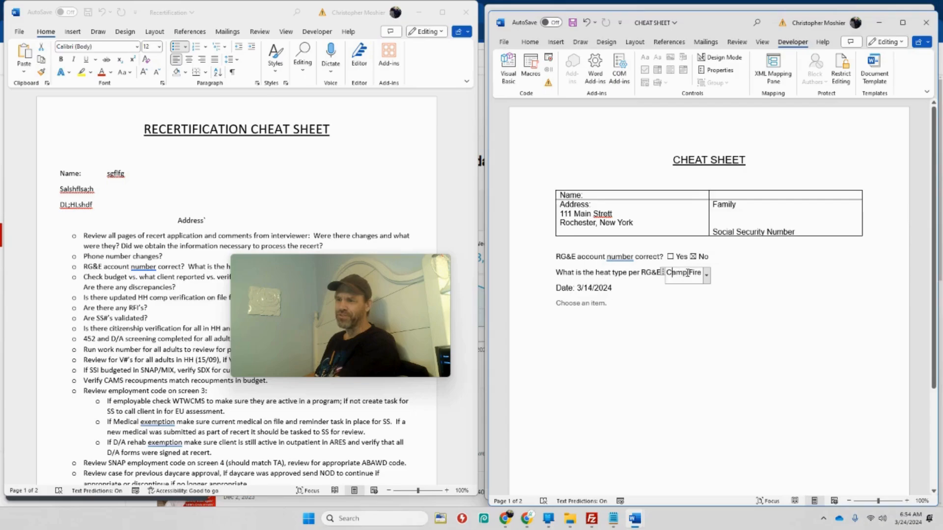
click(634, 300)
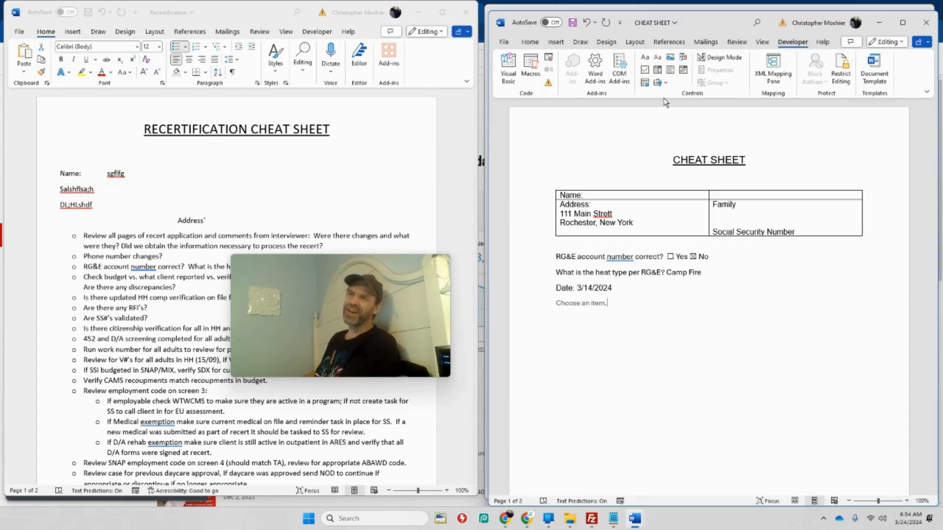
click(667, 83)
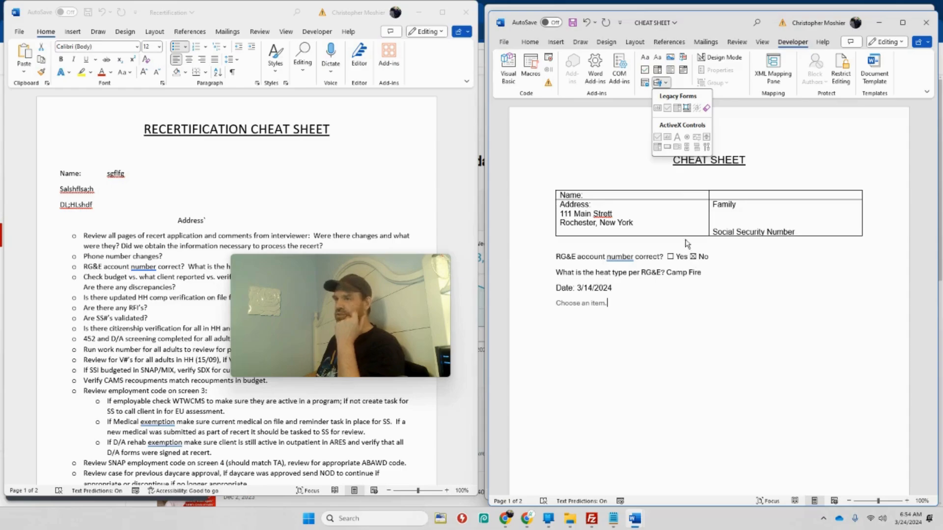
click(619, 307)
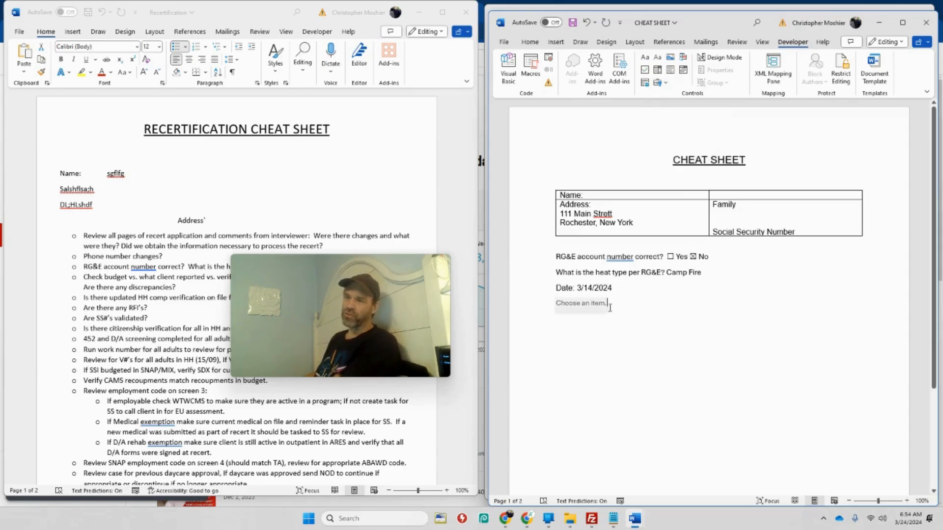
Insert an empty line above the "CHEAT SHEET" title
key(Return)
key(Return)
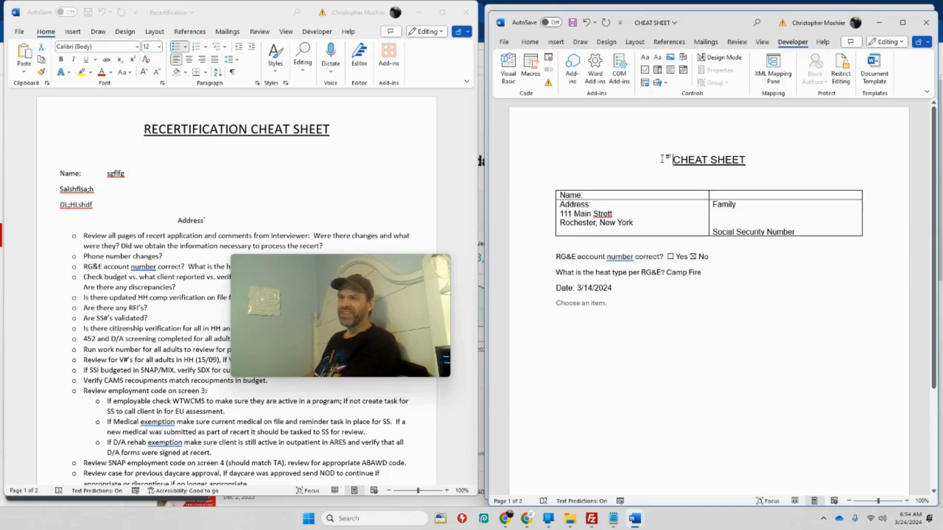
scroll(660, 158, up, 1)
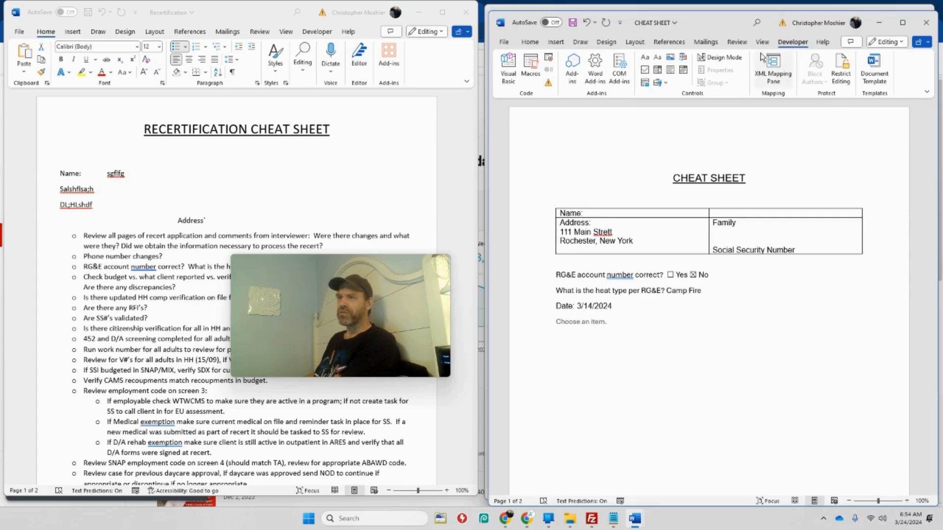
Insert a page header using the built-in Blank style
click(551, 44)
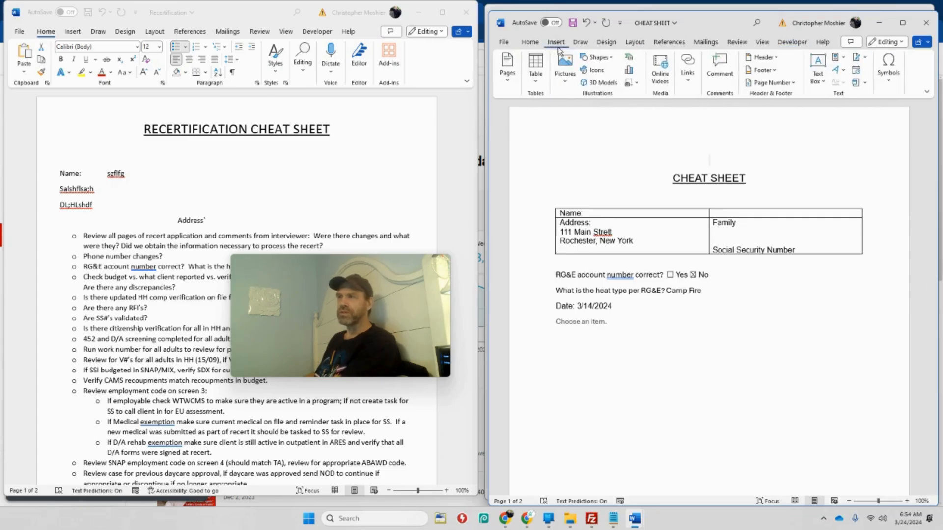
click(772, 58)
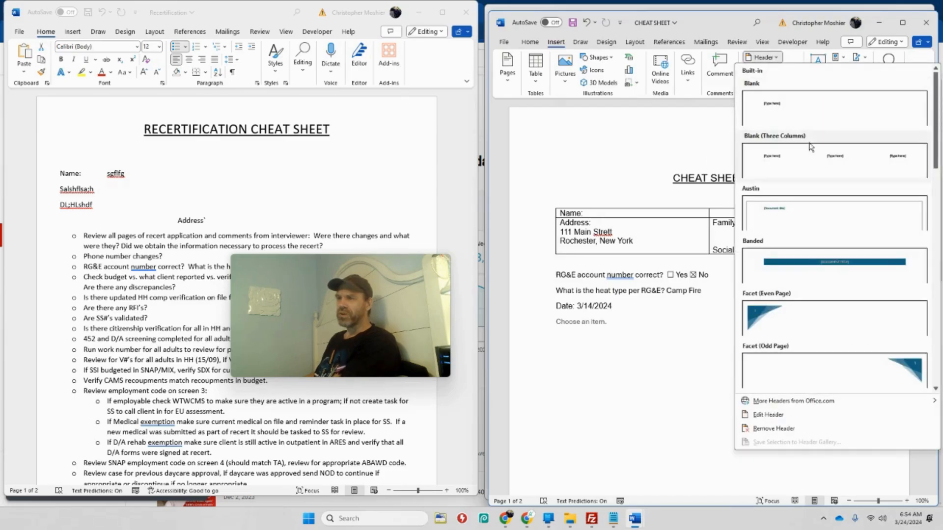
click(785, 108)
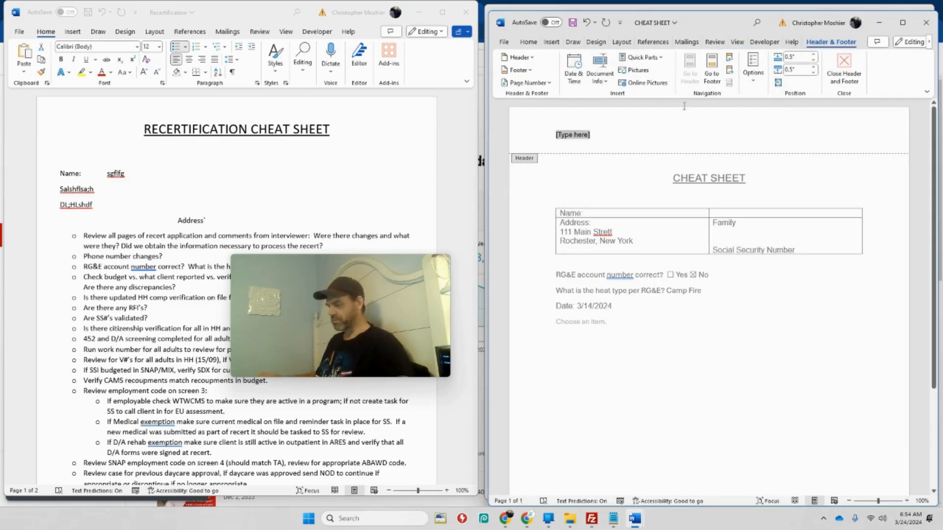
Enter the filler text "GhdowHGFDOQWHFO" in the page header, insert the Malicious Code picture after it and shrink the picture to logo size
text(ghdowHGFDOQWHFO)
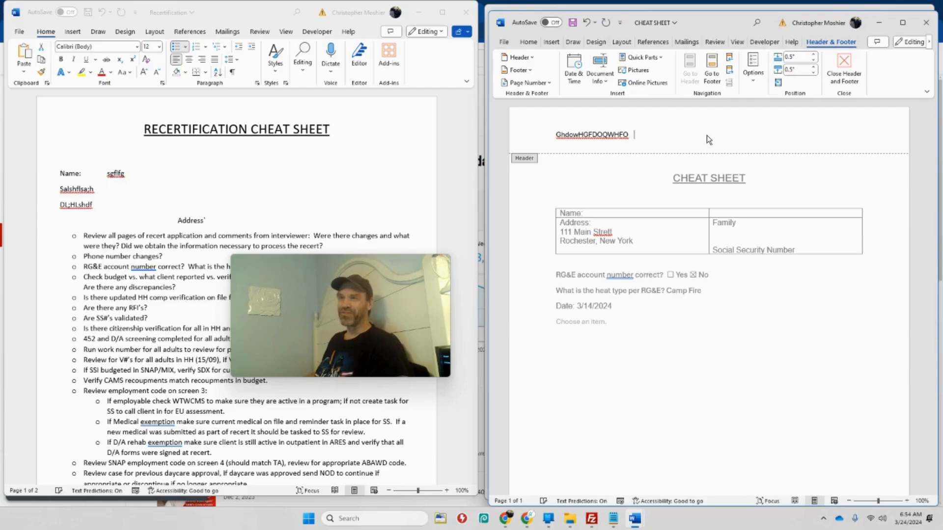
click(644, 68)
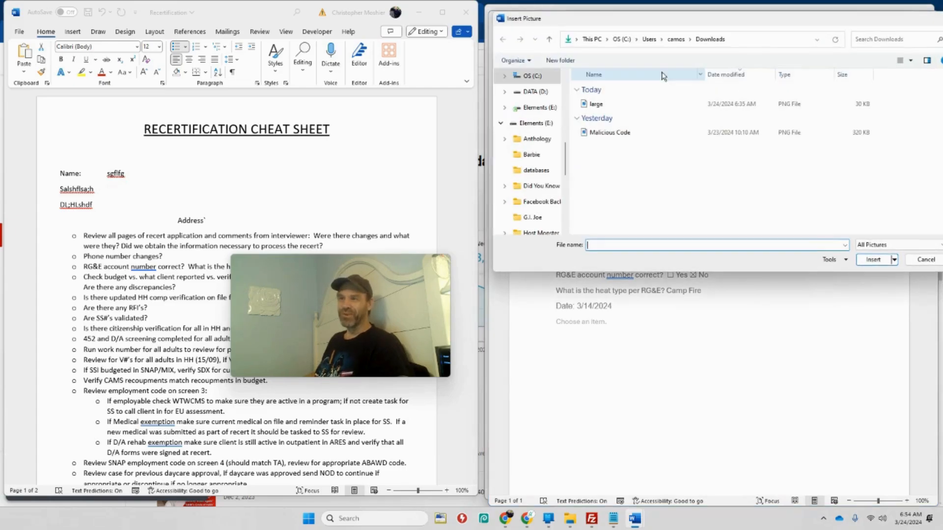
double_click(613, 137)
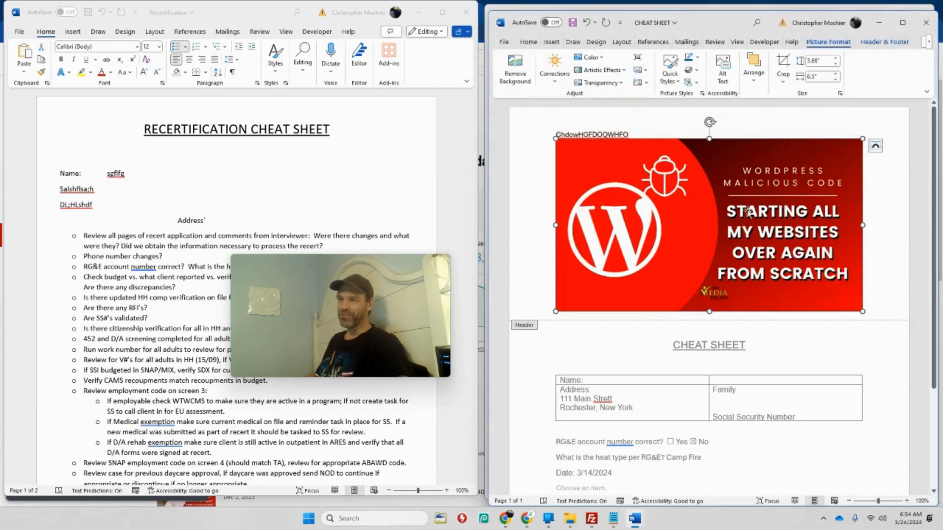
drag(861, 142, 479, 268)
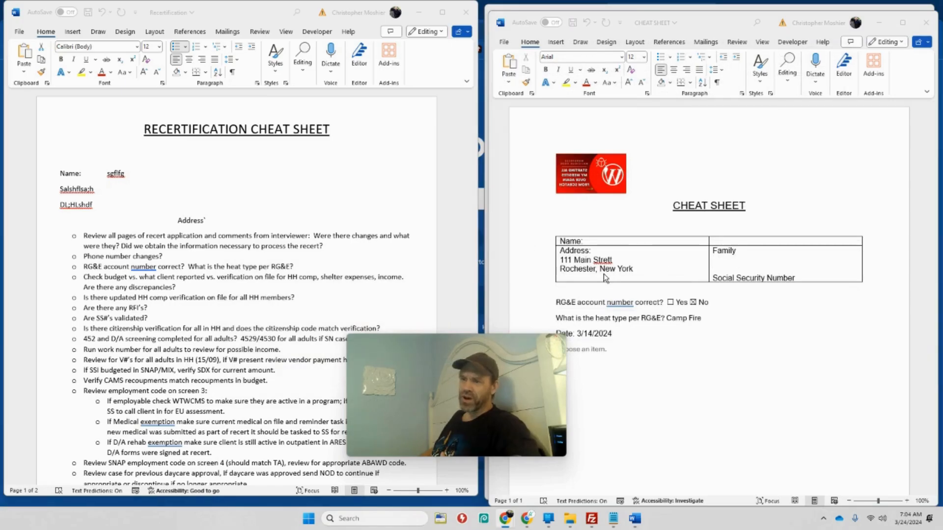
Maximize the CHEAT SHEET document window and remove all borders from the whole name and address table
click(717, 266)
drag(728, 266, 638, 241)
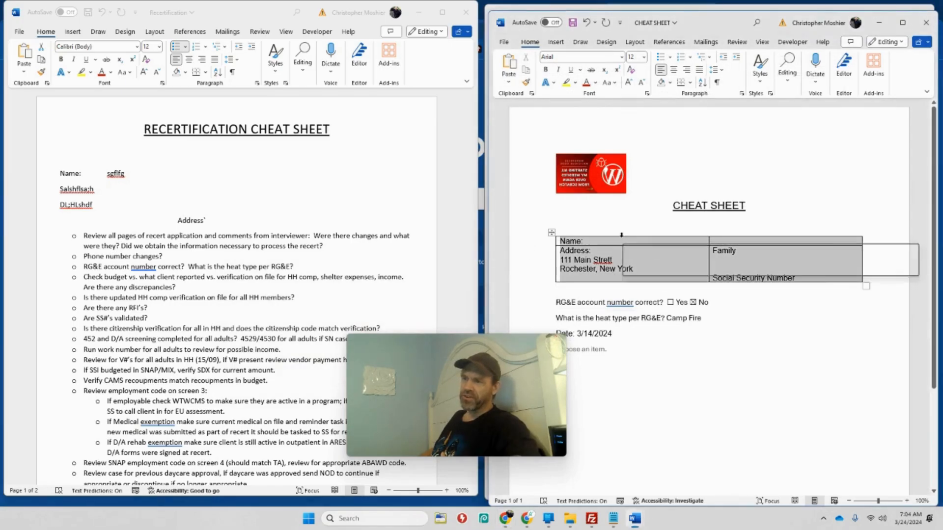
click(813, 351)
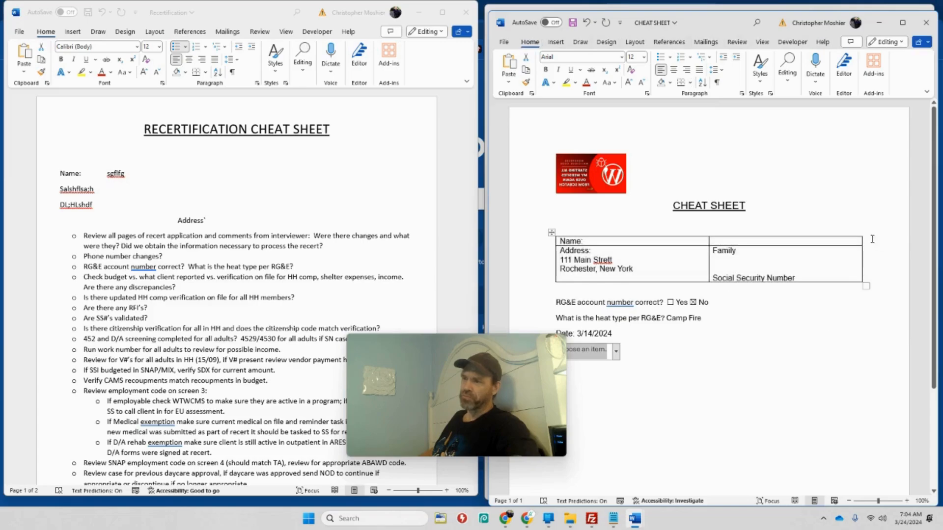
drag(732, 251, 640, 240)
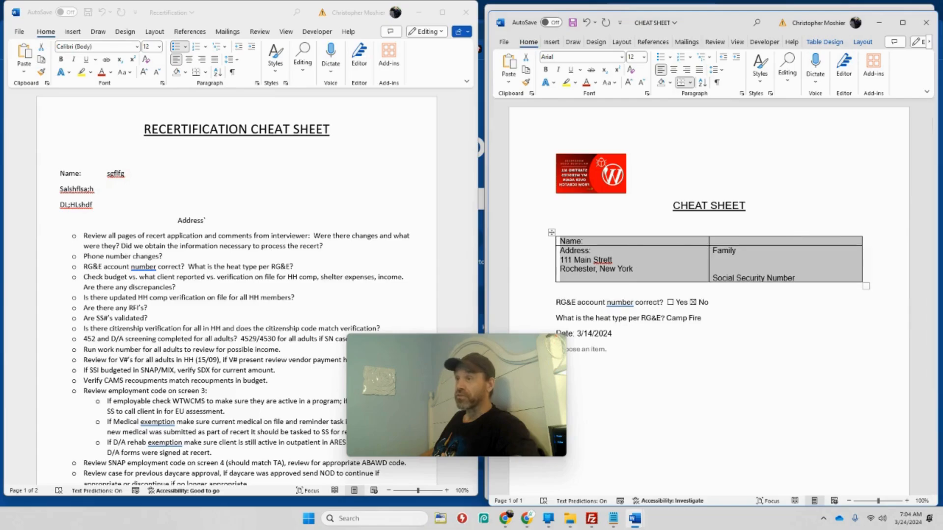
click(902, 23)
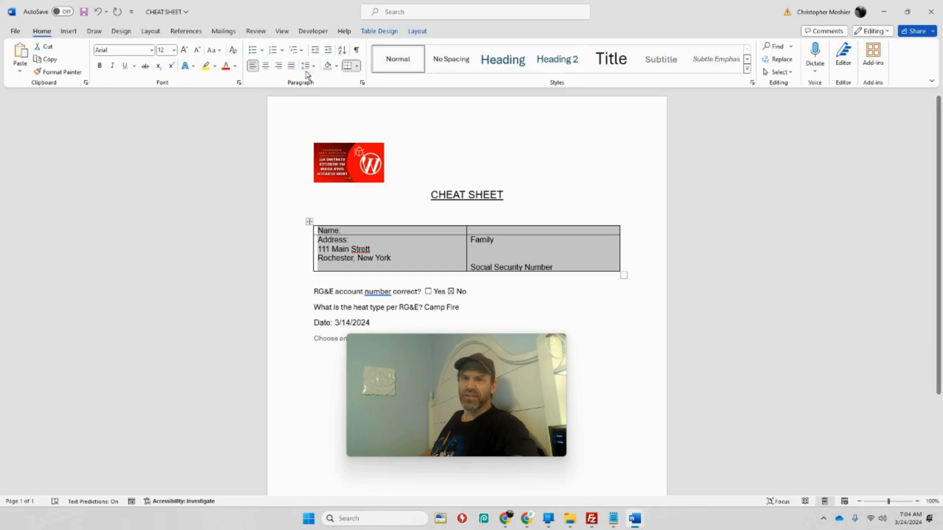
click(357, 66)
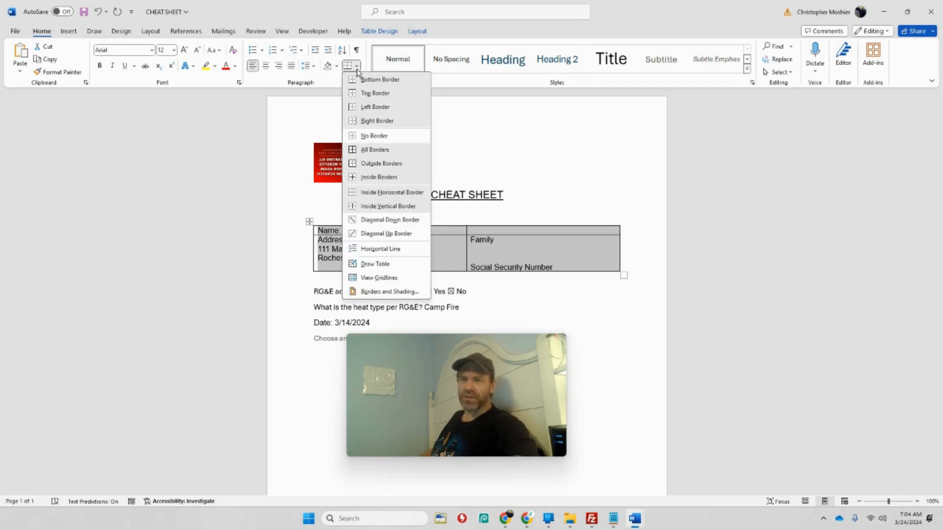
click(378, 143)
click(607, 297)
click(569, 264)
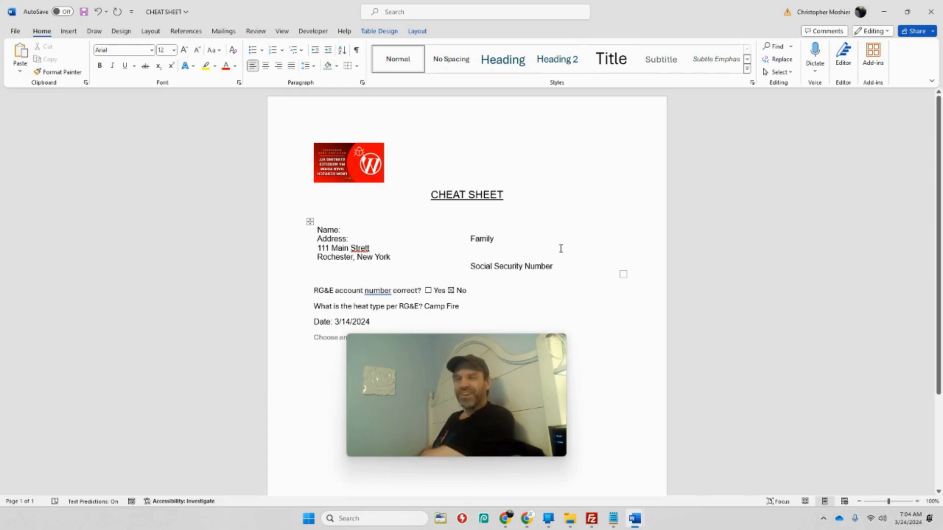
Delete the extra final "t" from the misspelled street word in the table's address cell
click(369, 247)
key(BackSpace)
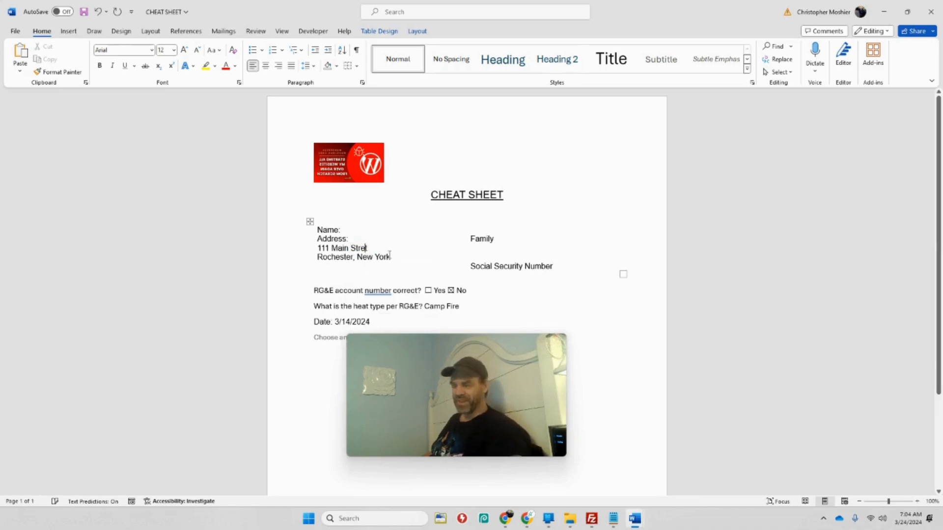
Minimize the CHEAT SHEET document to view the finished Recertification Sheet beside the original
click(883, 12)
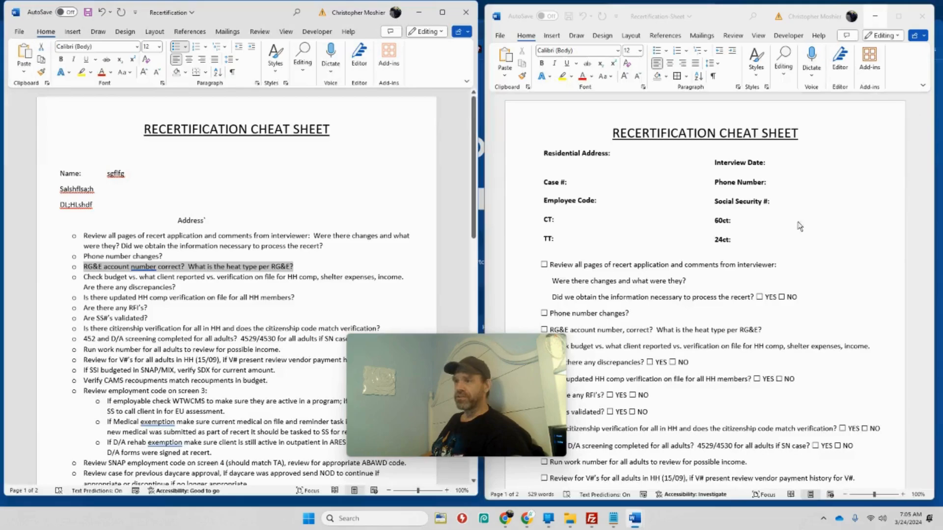
drag(563, 371, 488, 286)
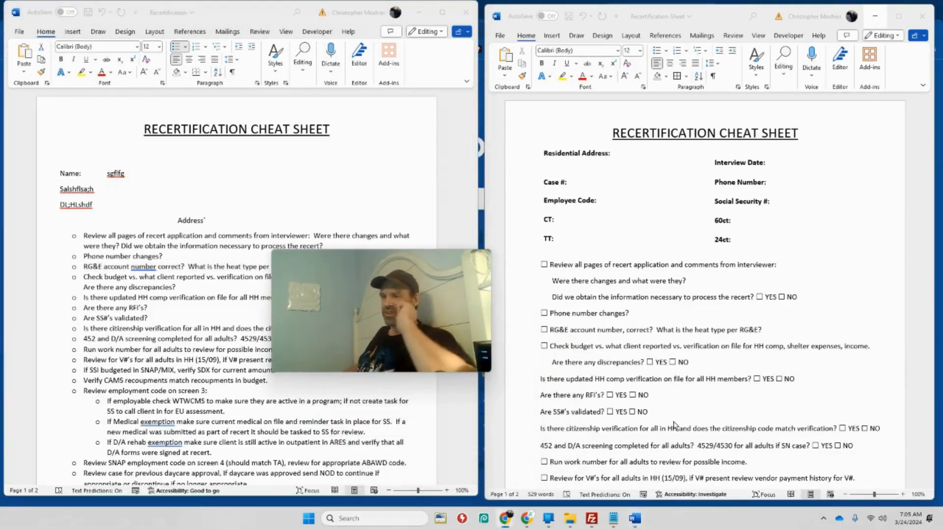